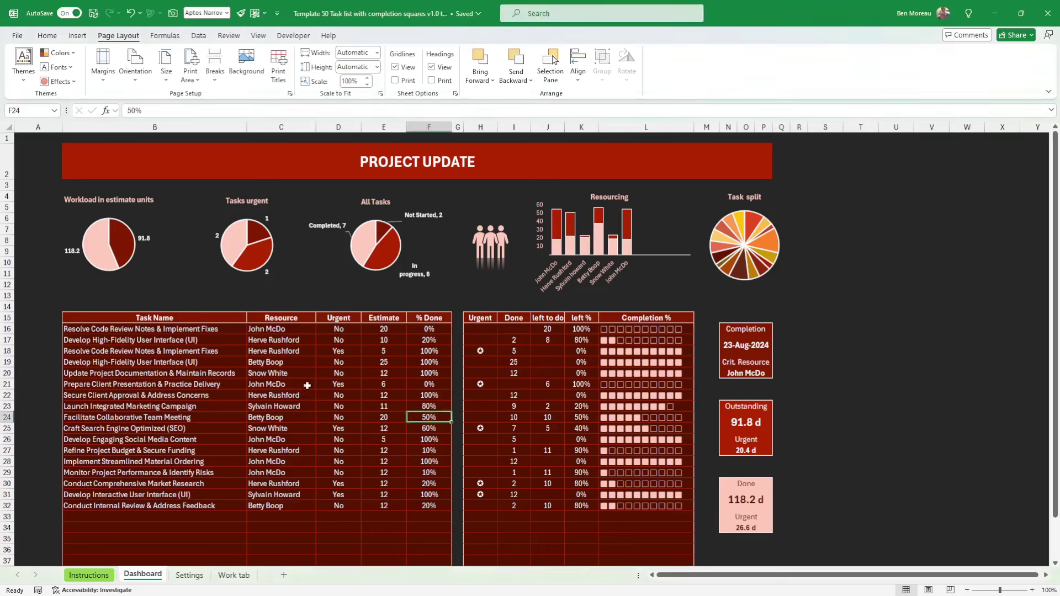
- On the Dashboard sheet, select the resource cell and then an empty cell
left_click(307, 385)
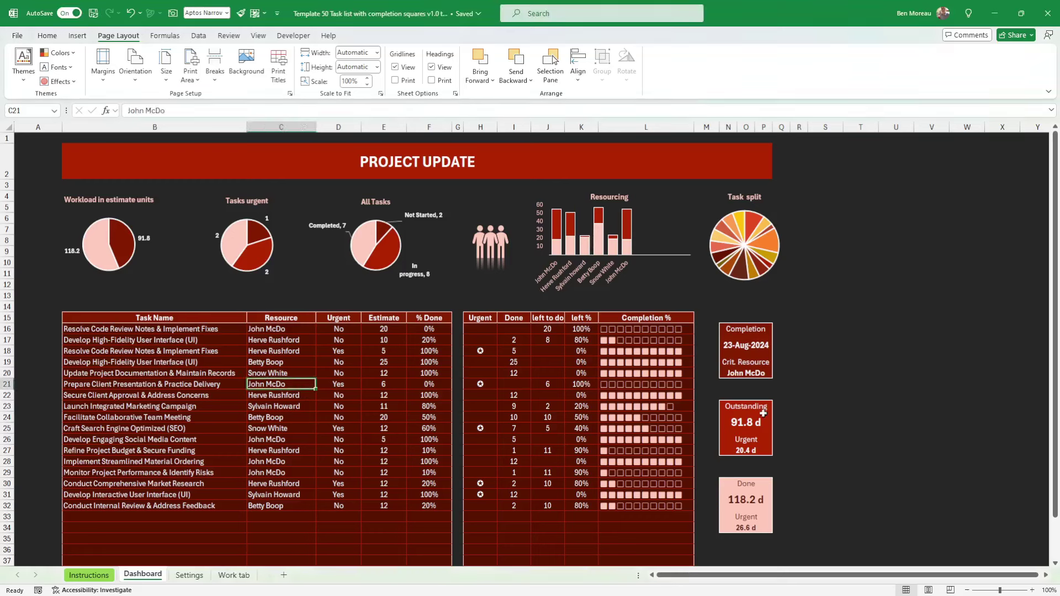
left_click(836, 461)
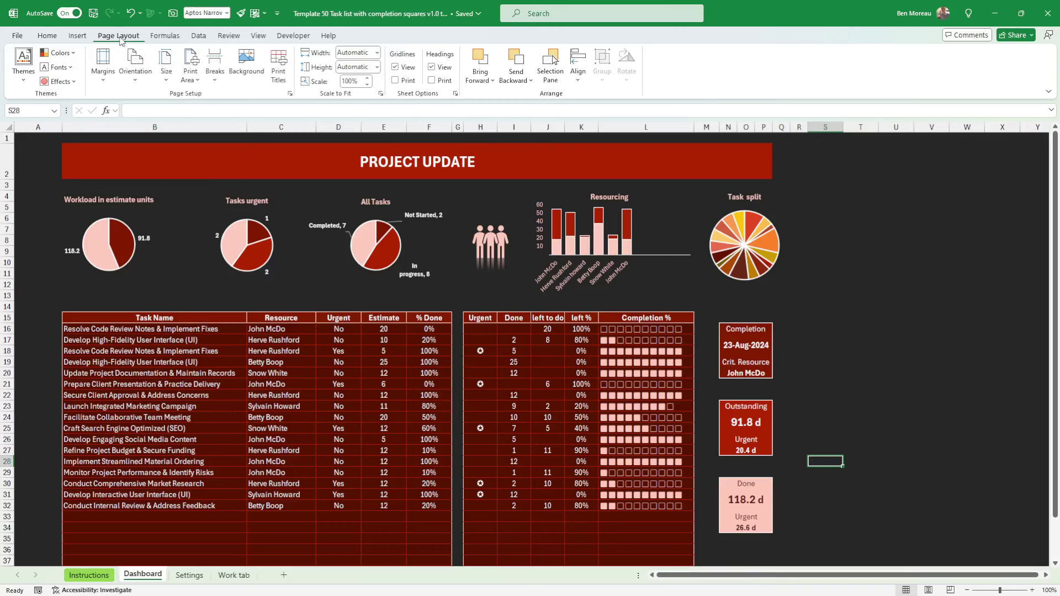
- Apply the Green Yellow colour scheme to the dashboard
left_click(60, 53)
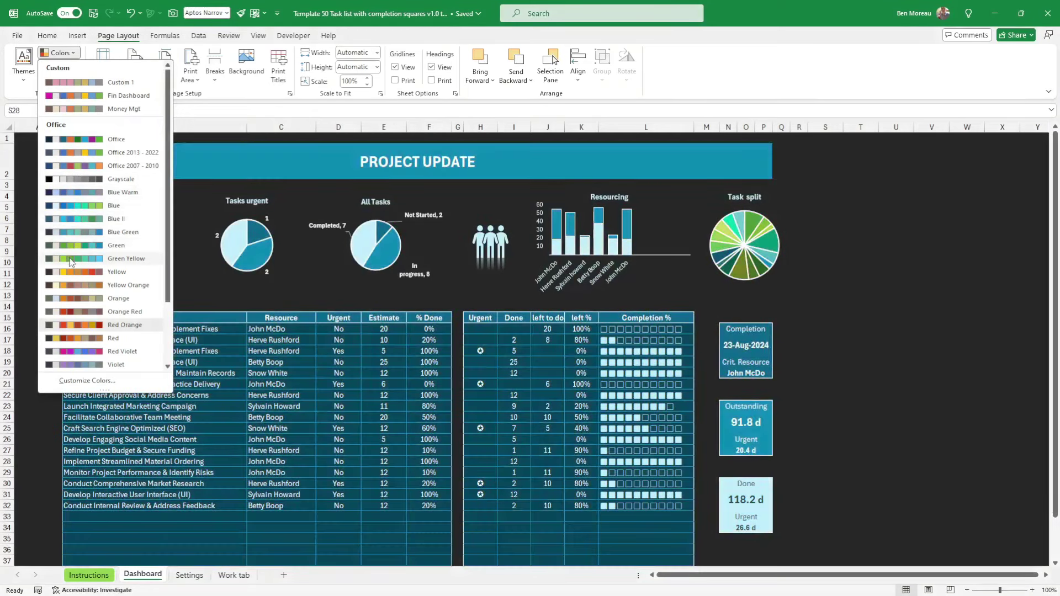
left_click(70, 260)
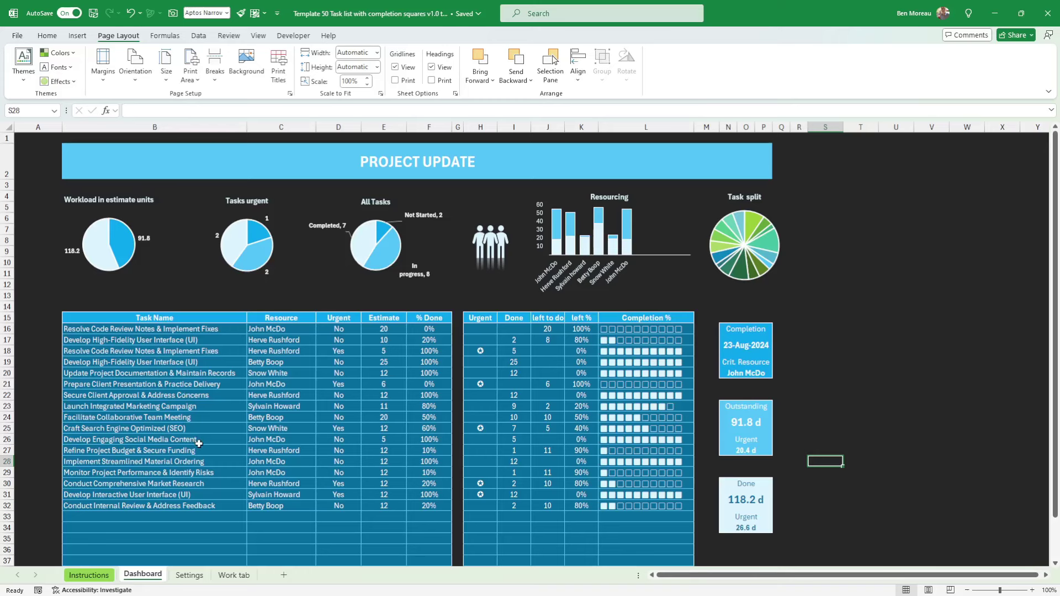
left_click(199, 575)
left_click(236, 576)
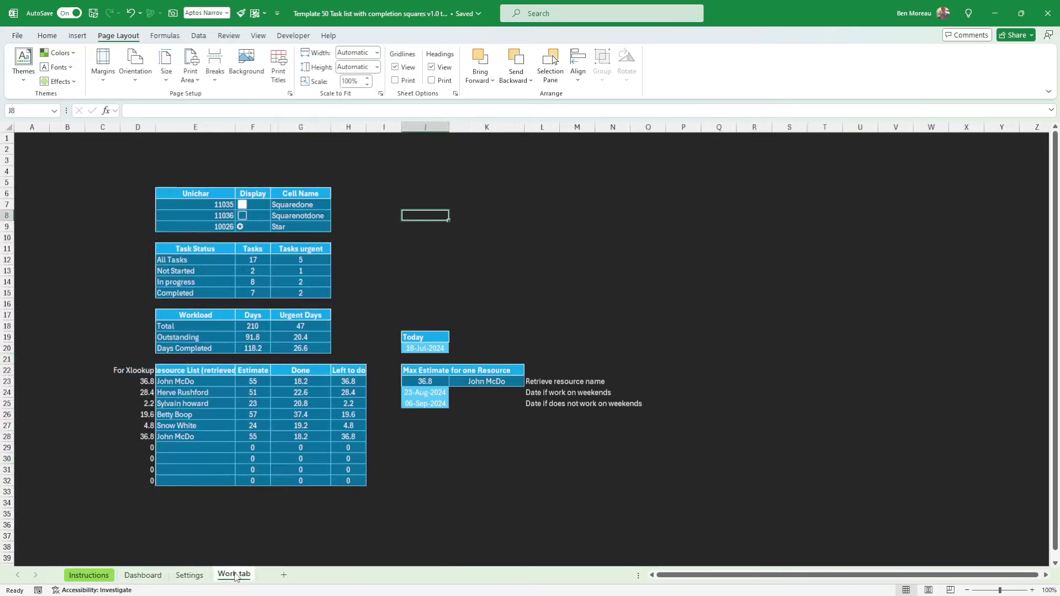
left_click(142, 575)
left_click(101, 576)
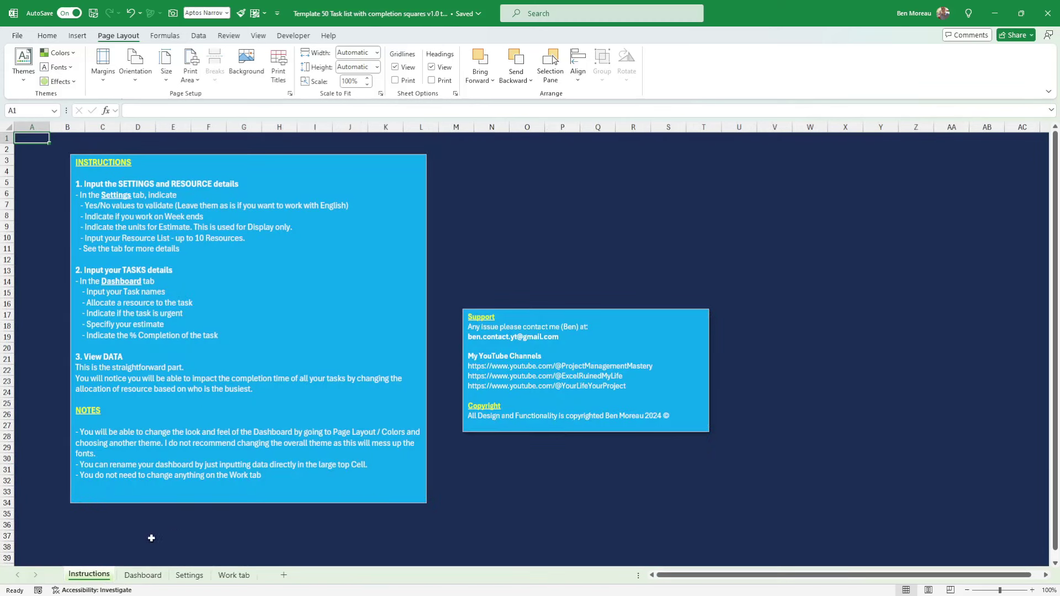
left_click(144, 577)
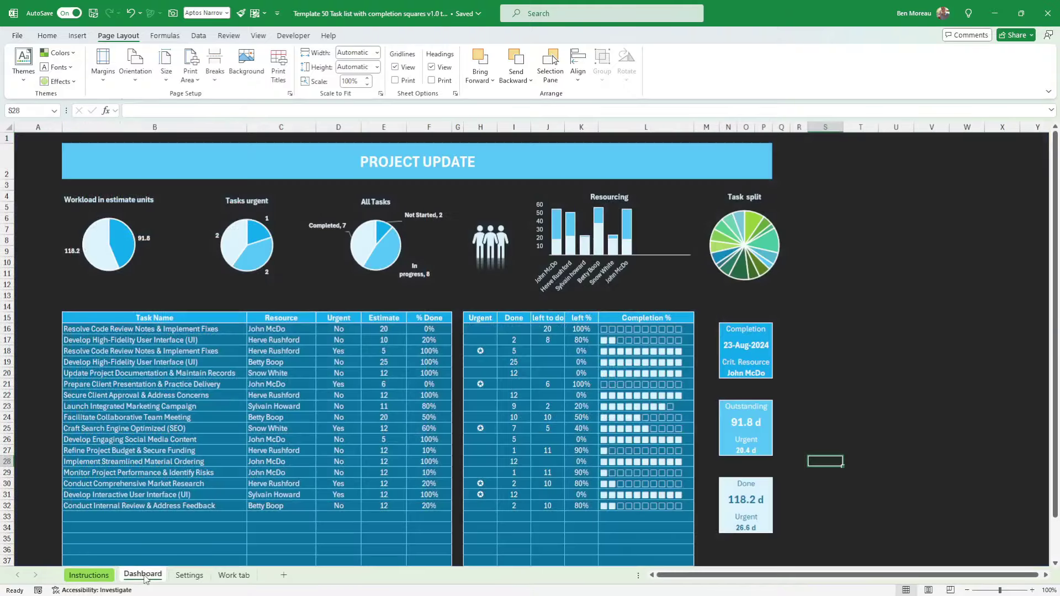
left_click(212, 469)
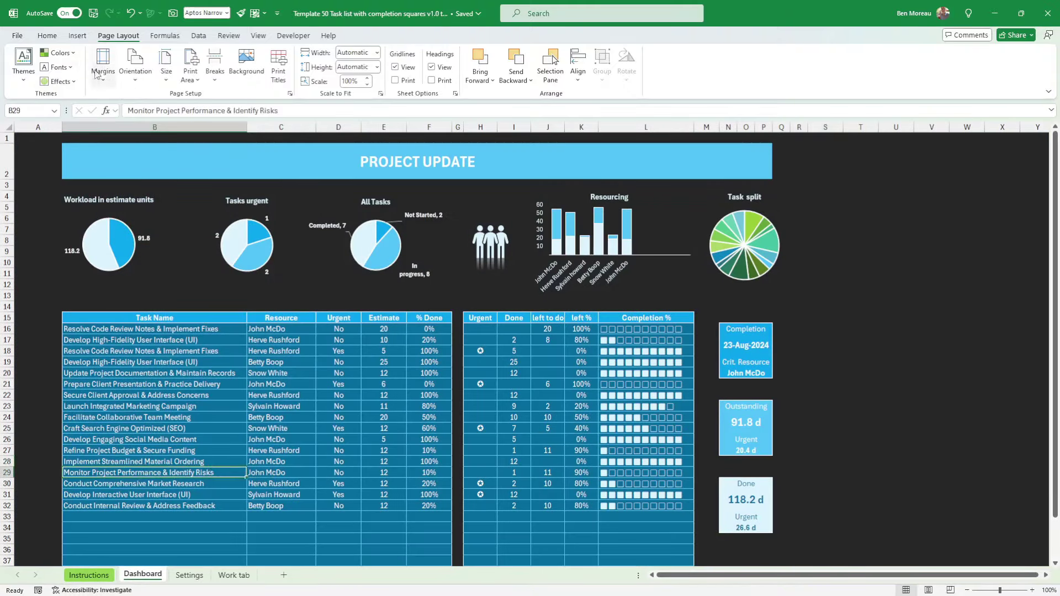
- Apply the Vapor Trail theme, select the completion date cell and reopen the themes gallery
left_click(22, 82)
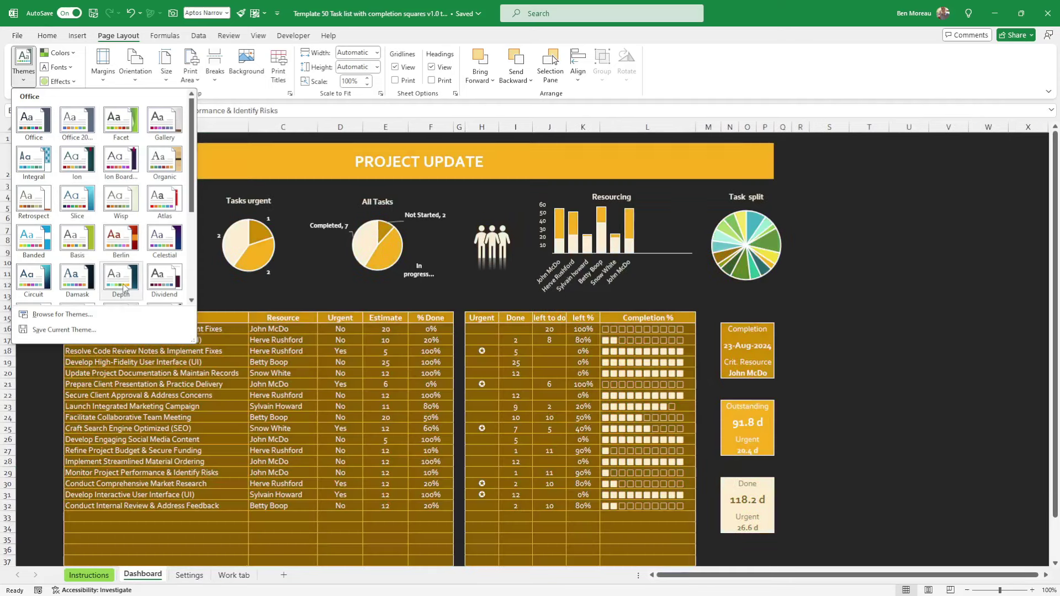
scroll(123, 287, "down", 3)
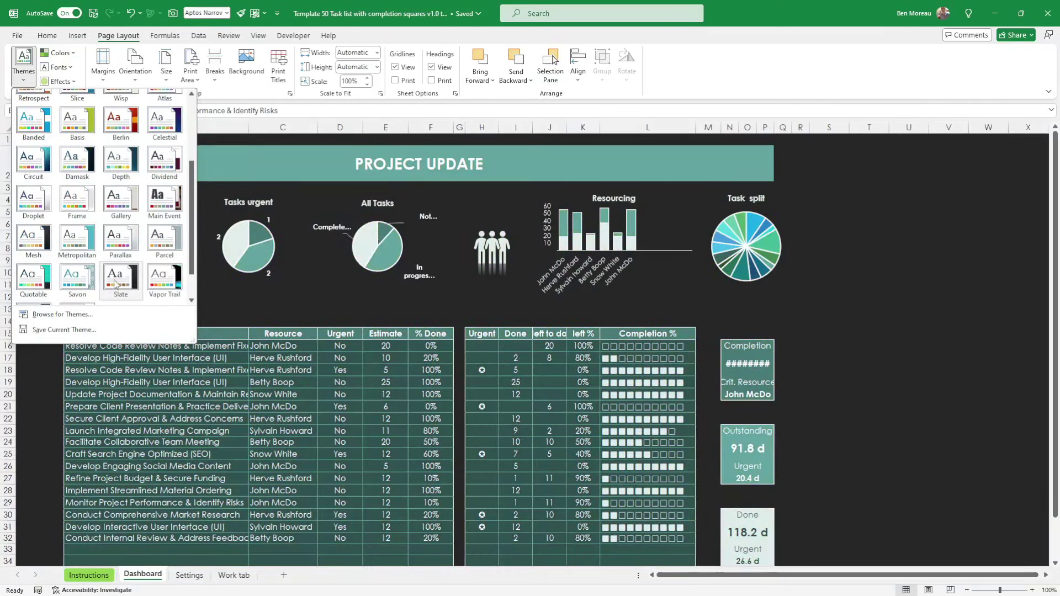
left_click(169, 282)
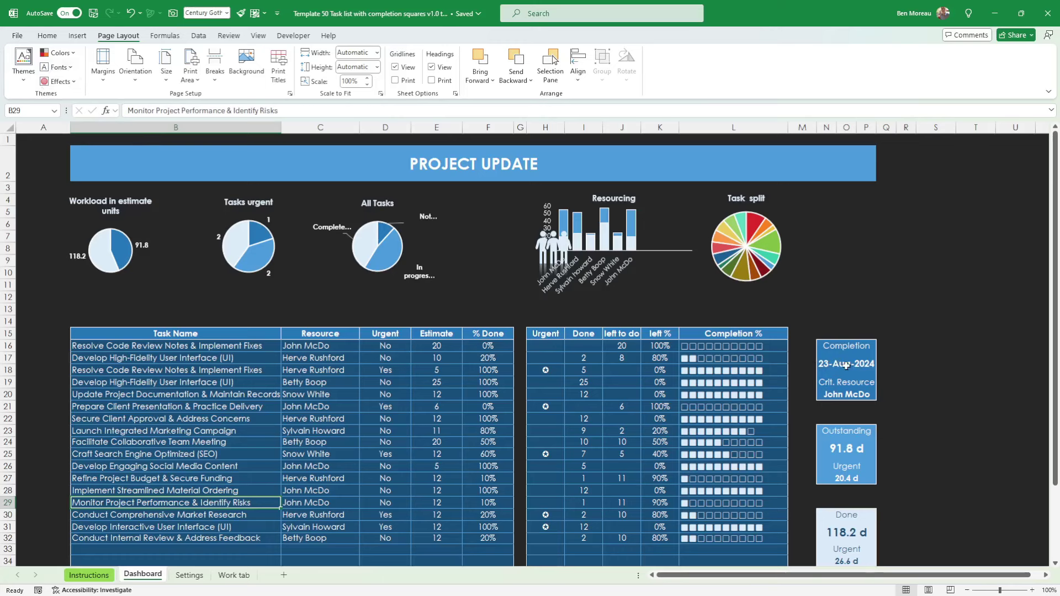
left_click(847, 363)
left_click(23, 61)
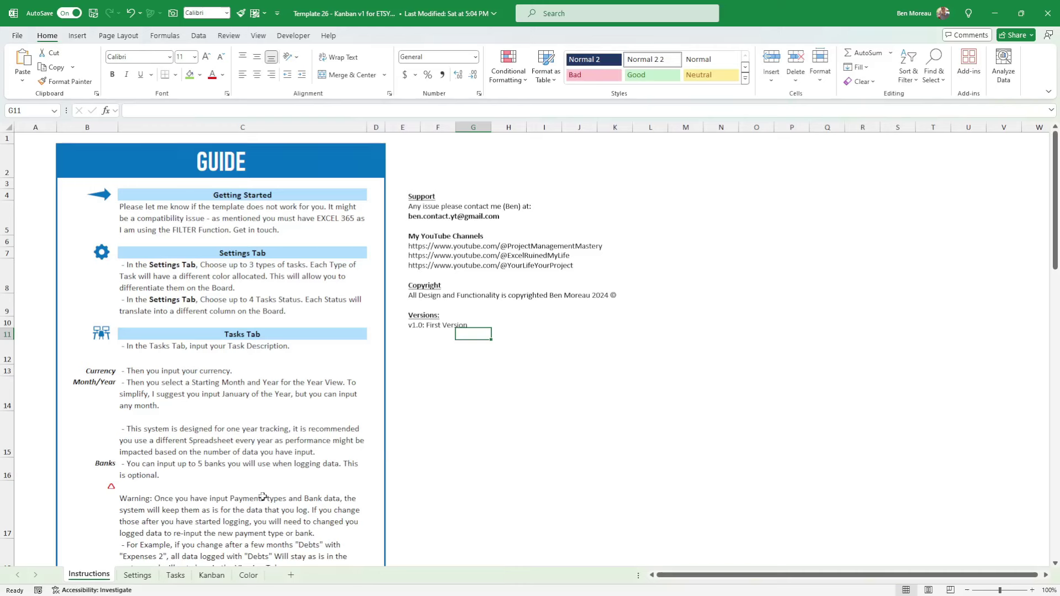
- Move from the Tasks sheet to the Kanban board sheet and view colour schemes without changing any
left_click(212, 576)
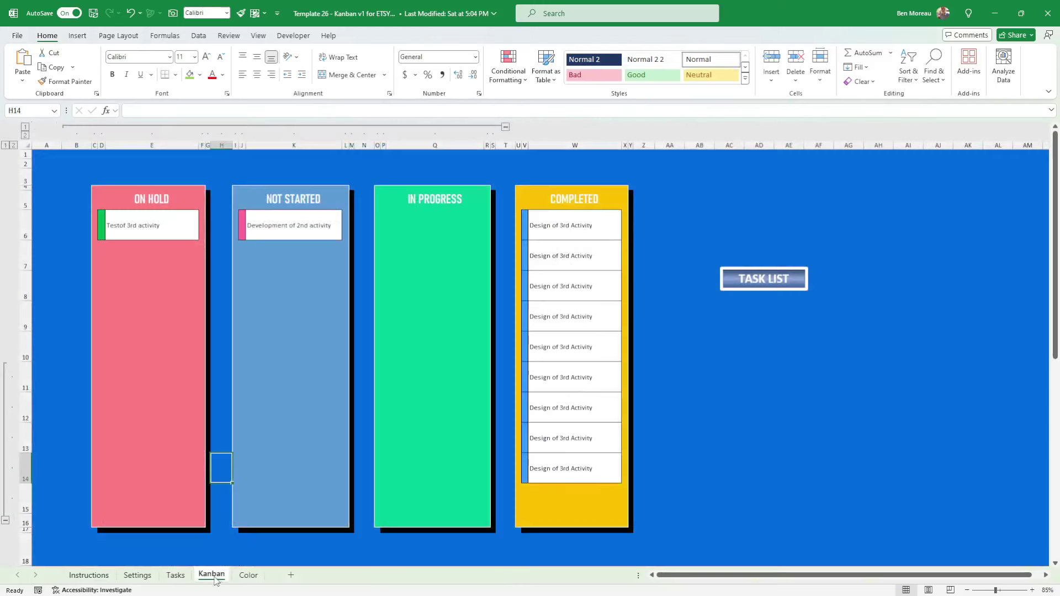
left_click(175, 575)
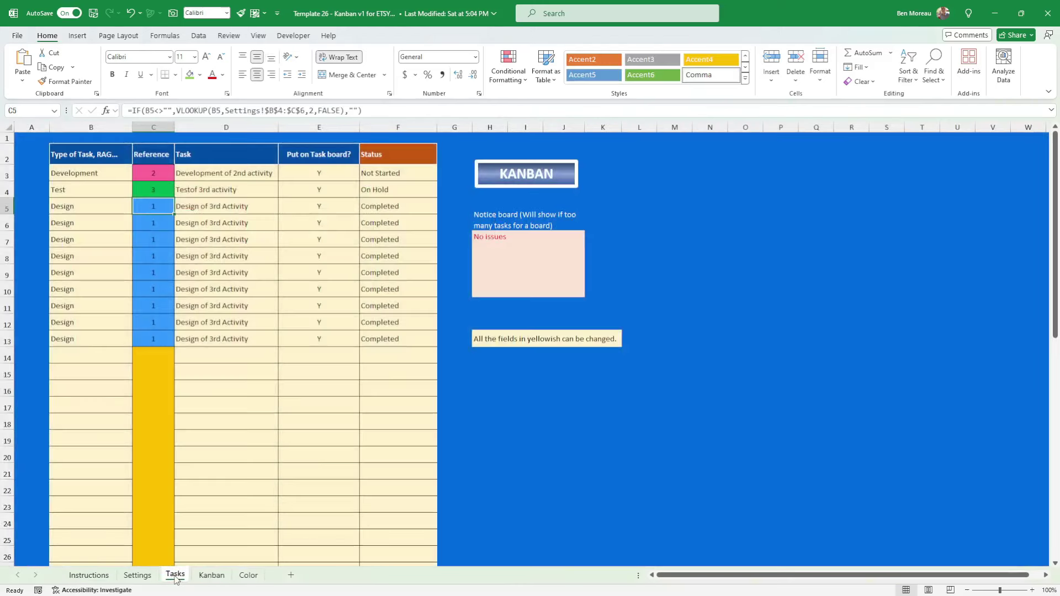
left_click(211, 576)
left_click(679, 381)
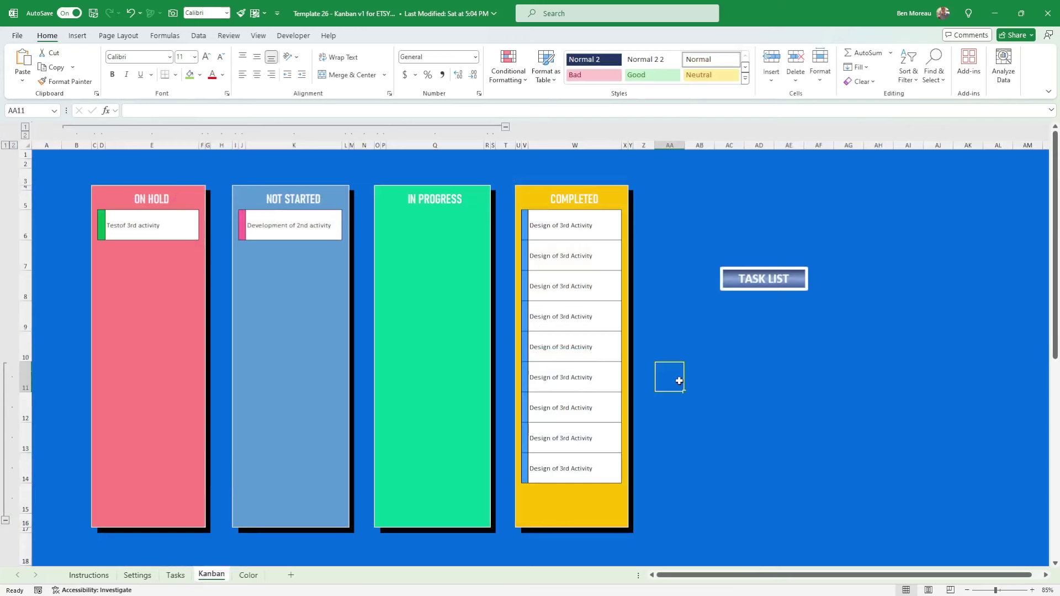
left_click(118, 36)
left_click(60, 53)
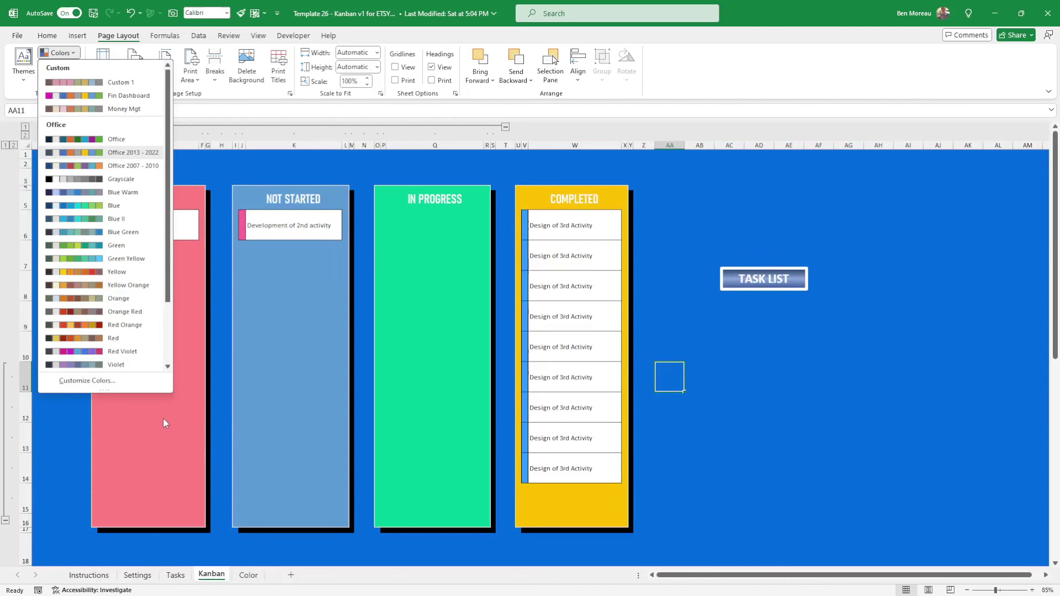
left_click(465, 357)
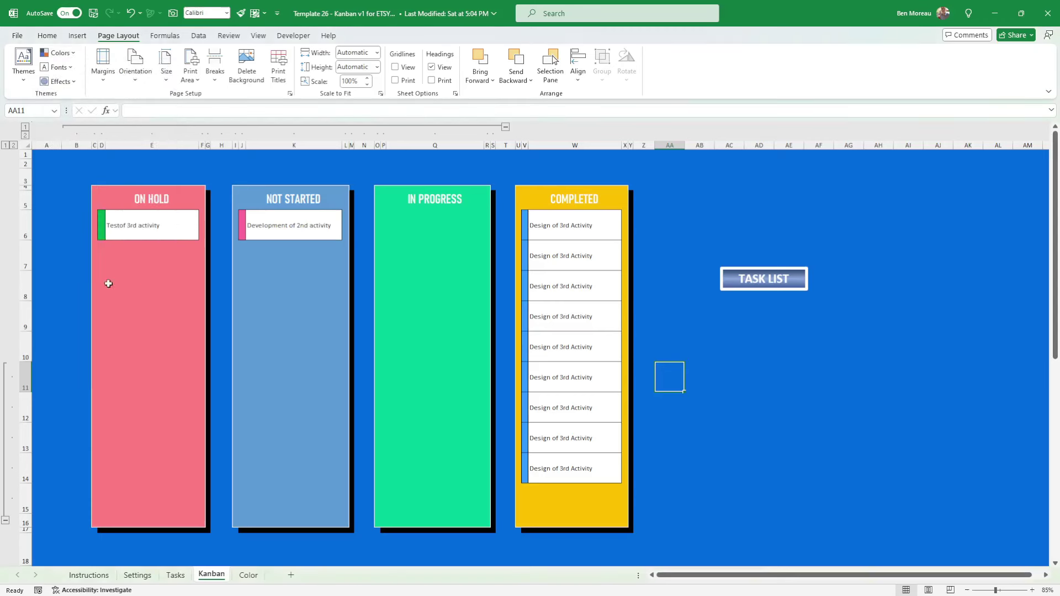
left_click(142, 269)
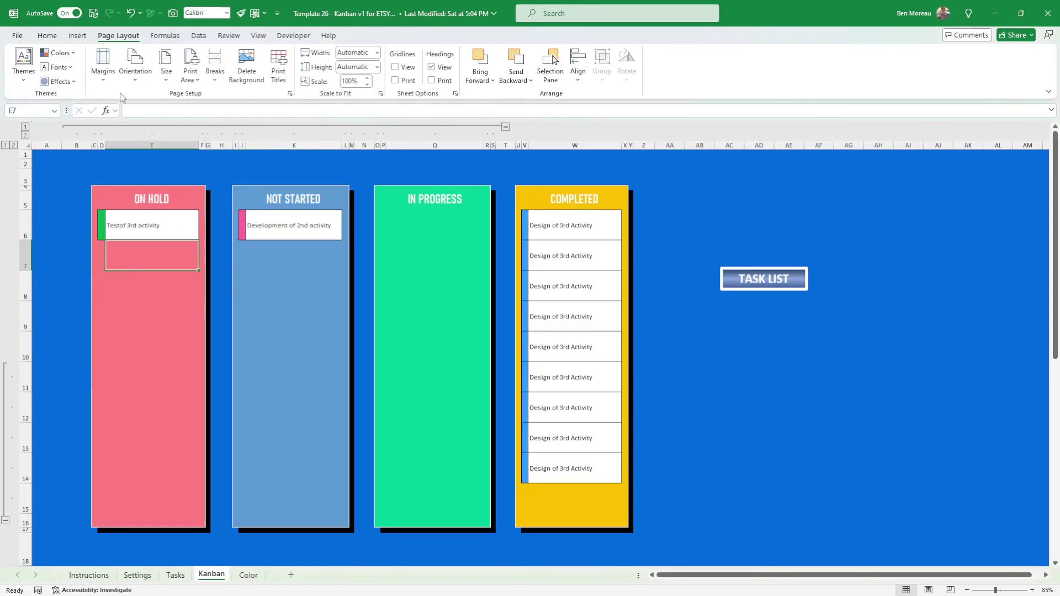
left_click(50, 36)
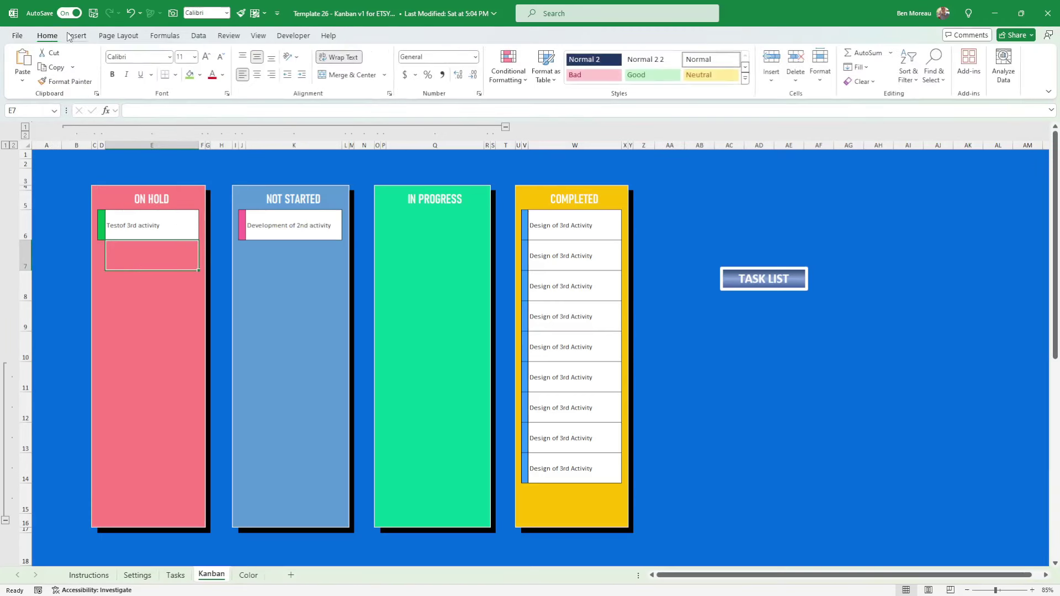
left_click(200, 75)
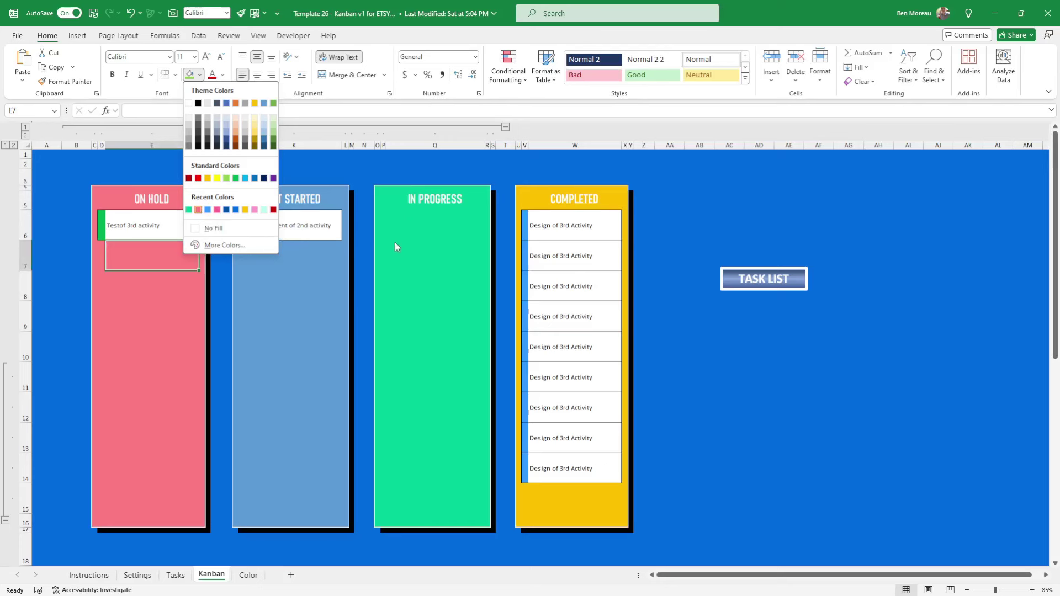
left_click(359, 229)
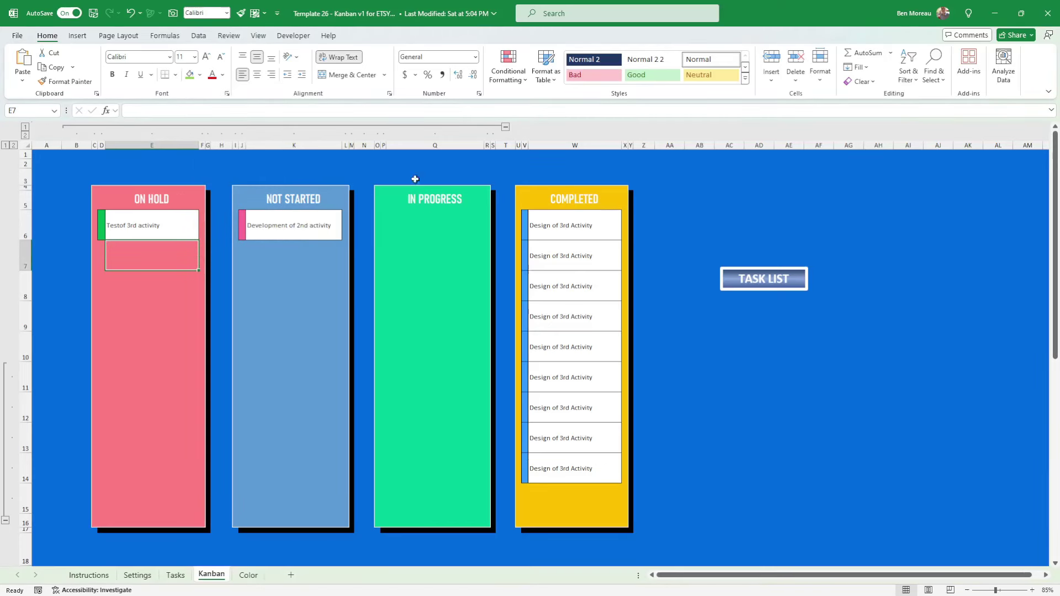
left_click(118, 36)
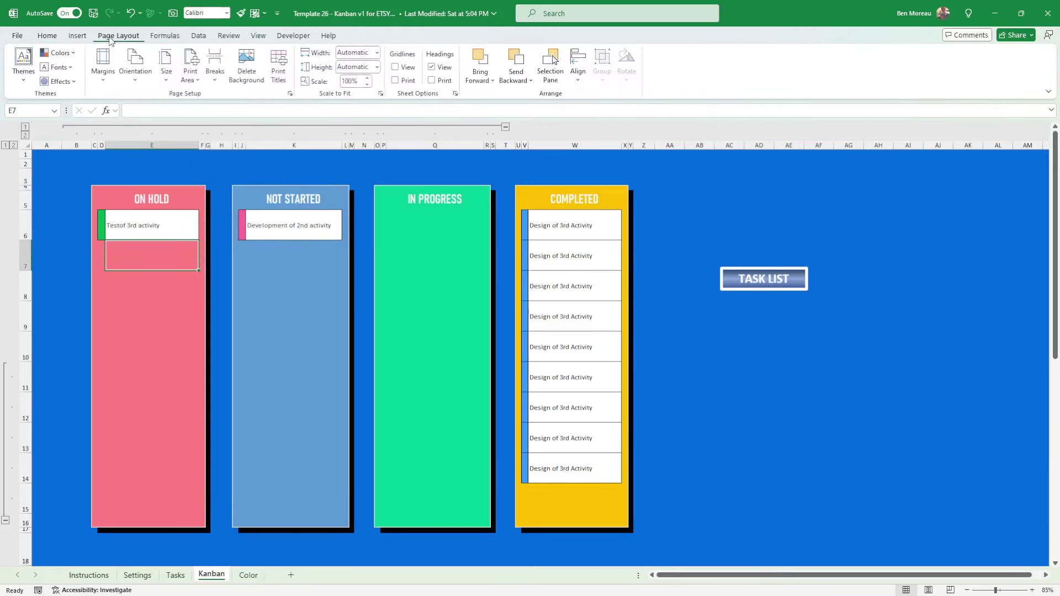
left_click(58, 53)
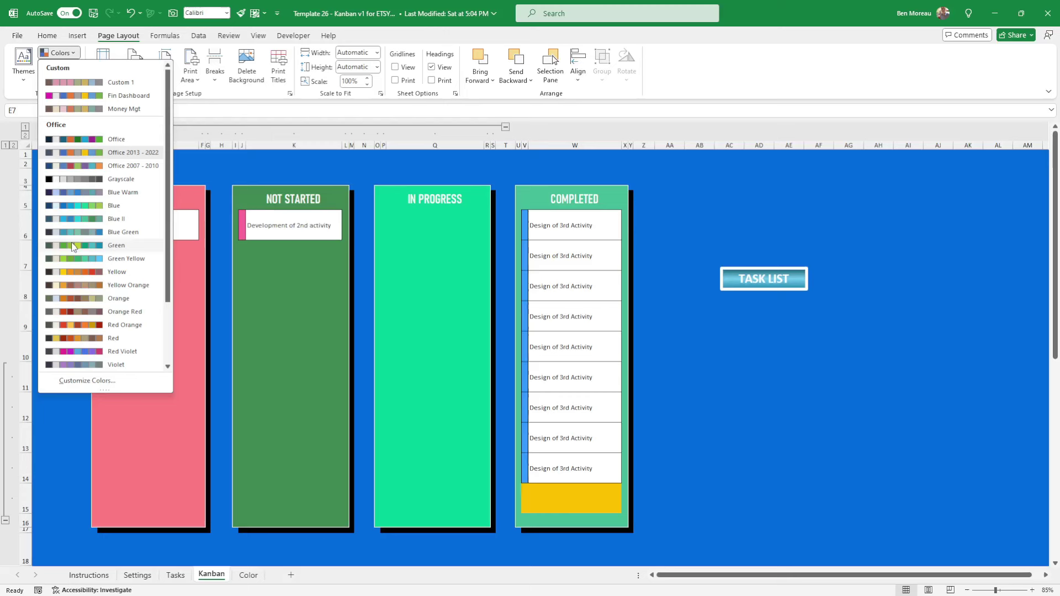
left_click(411, 229)
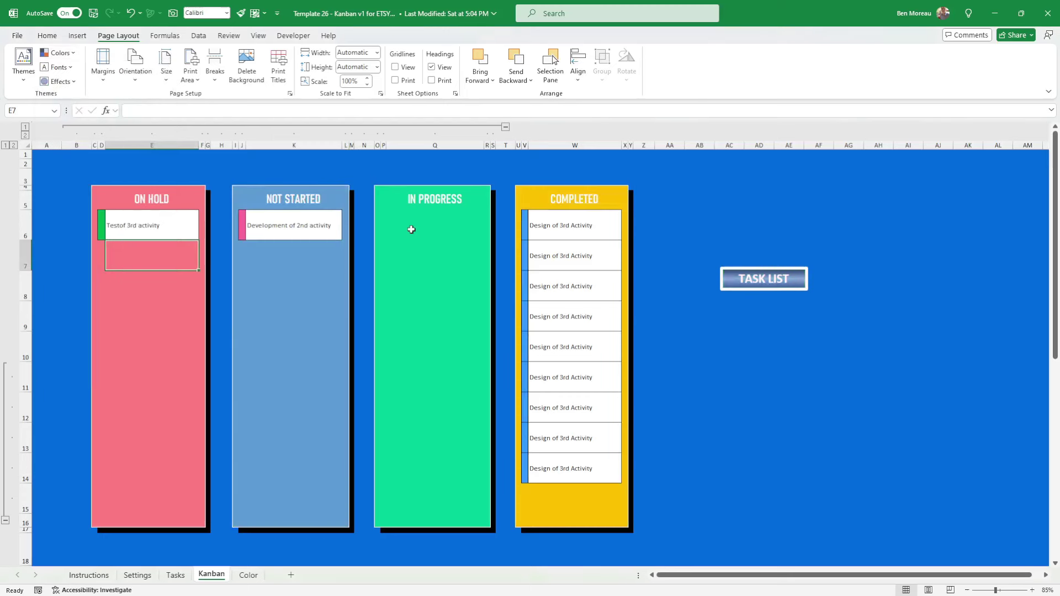
left_click(384, 196)
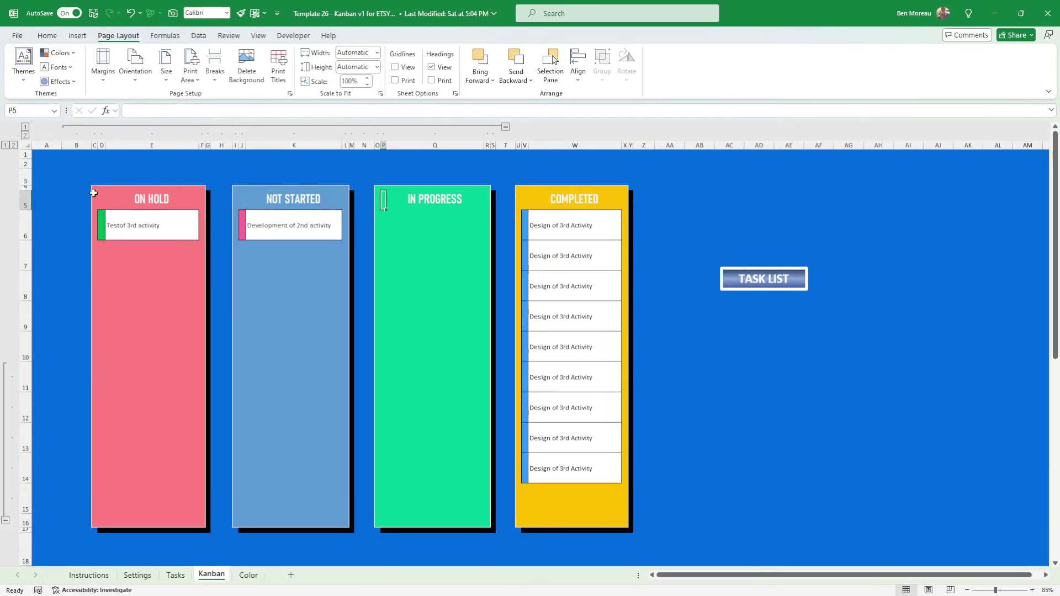
- Fill the ON HOLD column cells with light orange
left_click_drag(95, 198, 202, 524)
left_click(52, 39)
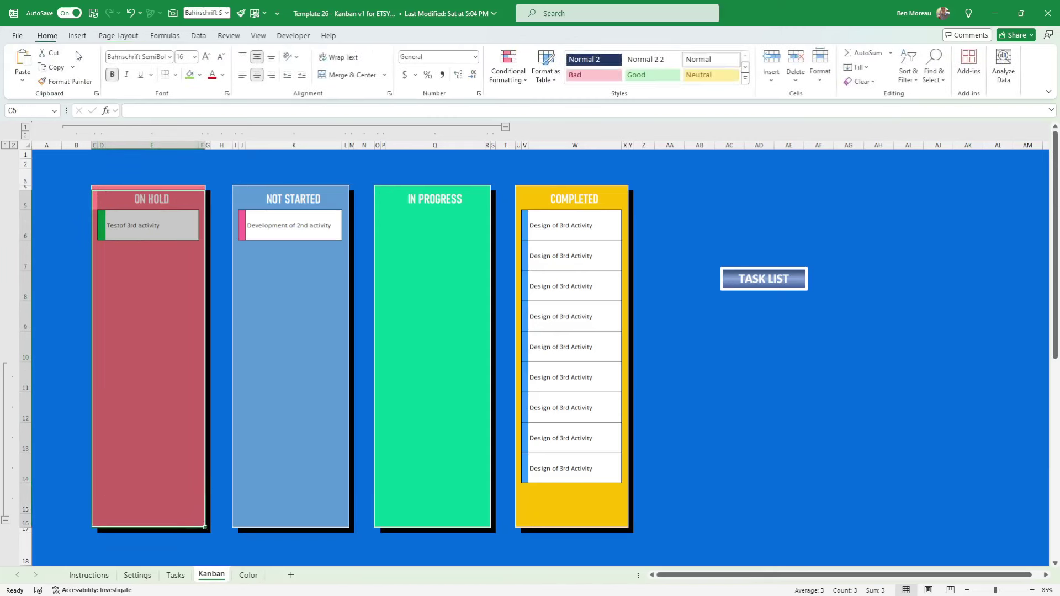
left_click(200, 75)
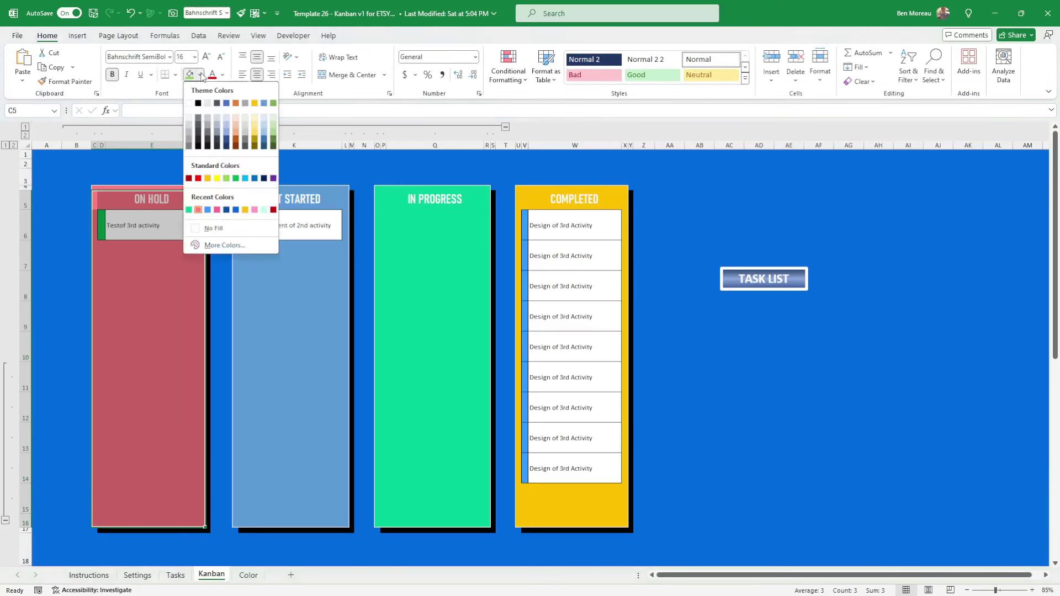
left_click(238, 135)
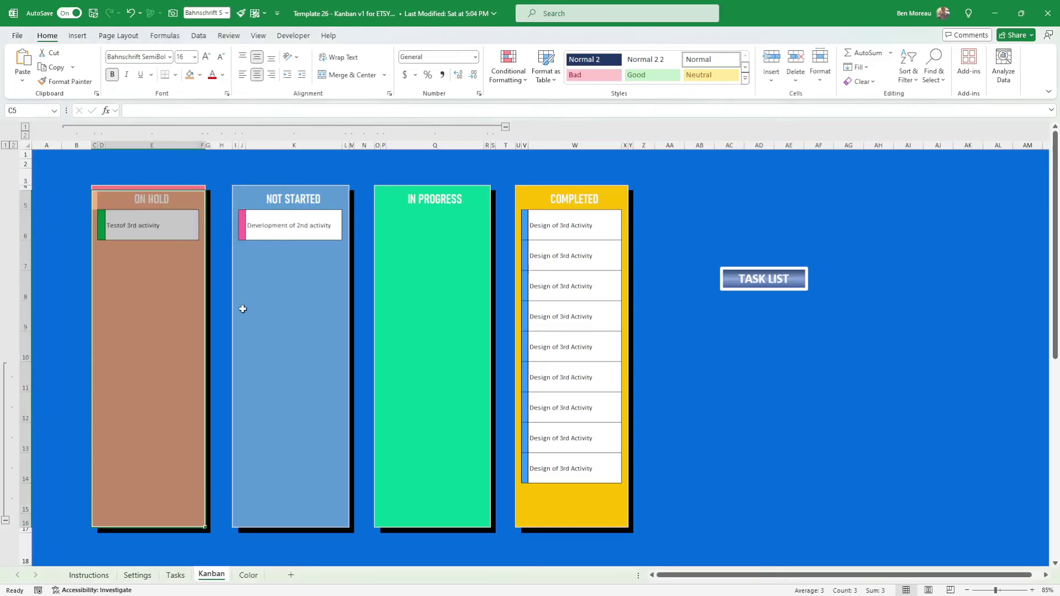
left_click(221, 315)
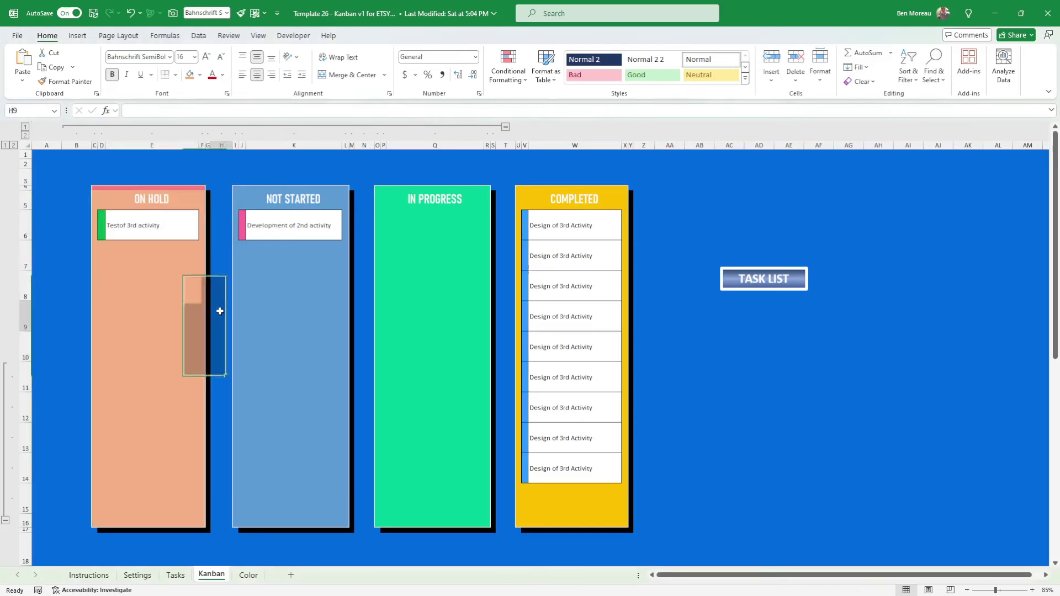
- Check the theme colour schemes again, then open the fill colours for cell H9
left_click(200, 75)
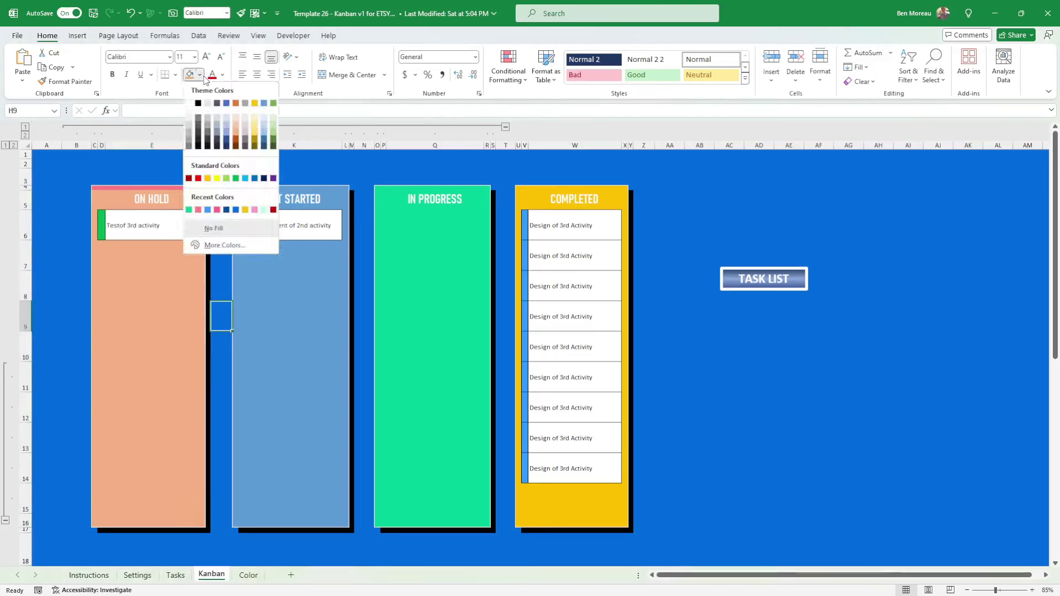
left_click(124, 36)
left_click(59, 52)
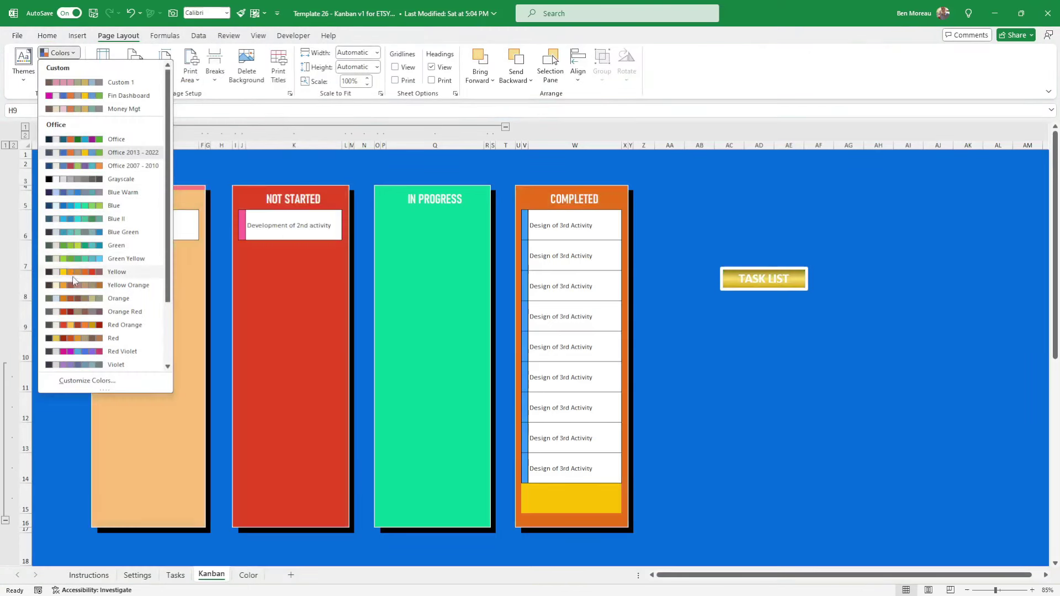
left_click(216, 291)
left_click(47, 35)
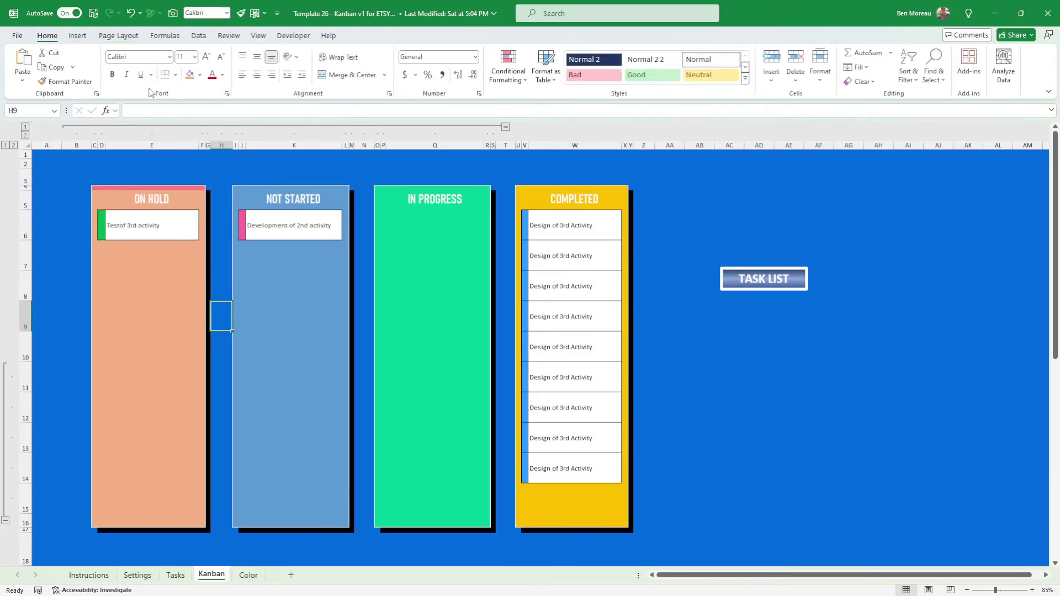
left_click(200, 74)
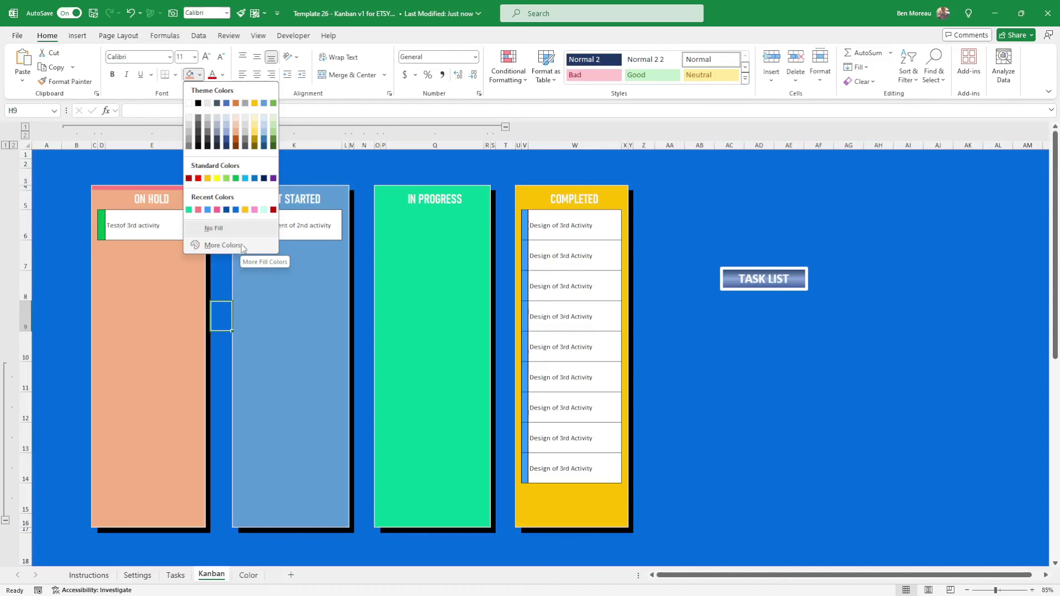
- Close the fill palette without picking a colour, then select cells H10 and H9
left_click(223, 335)
left_click(223, 339)
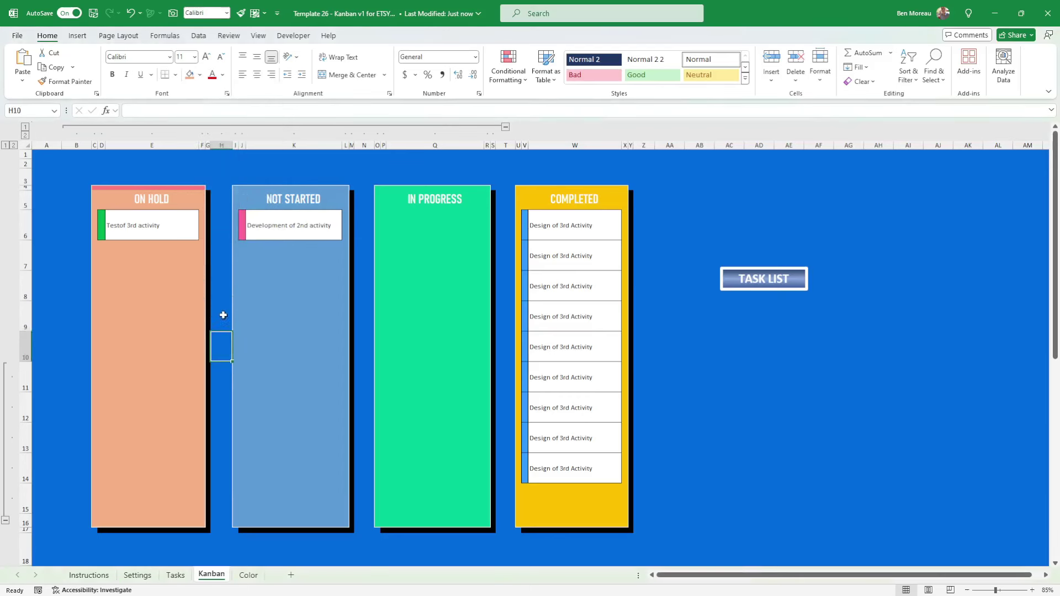
left_click(223, 314)
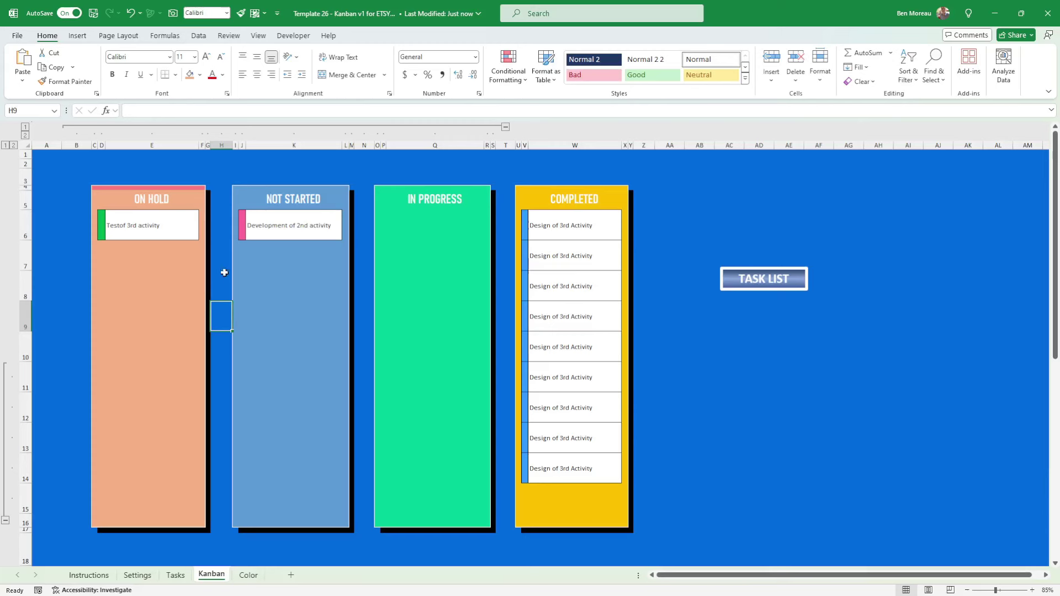
left_click(242, 225)
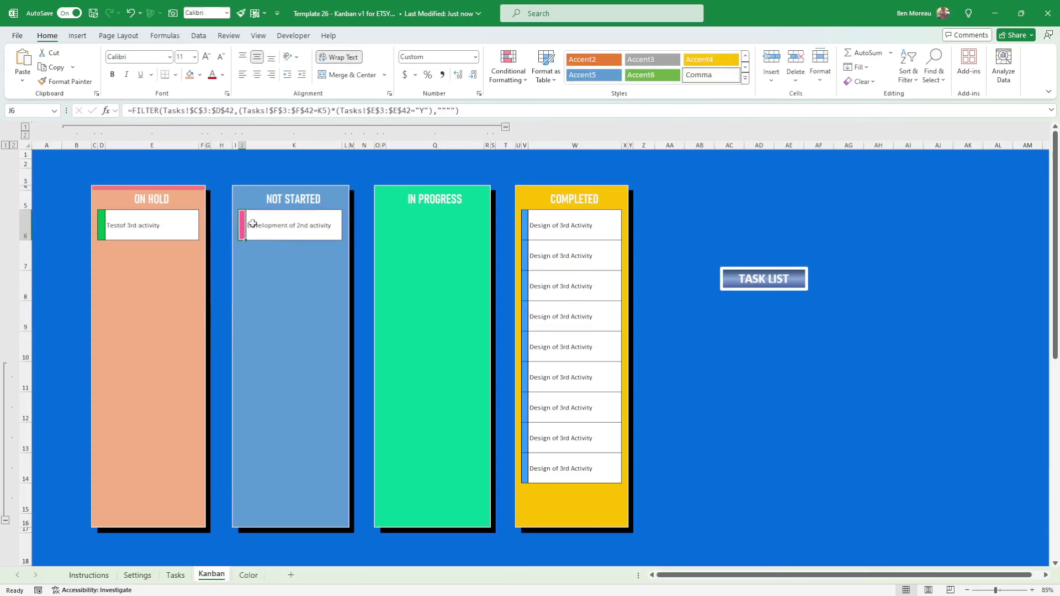
left_click(498, 78)
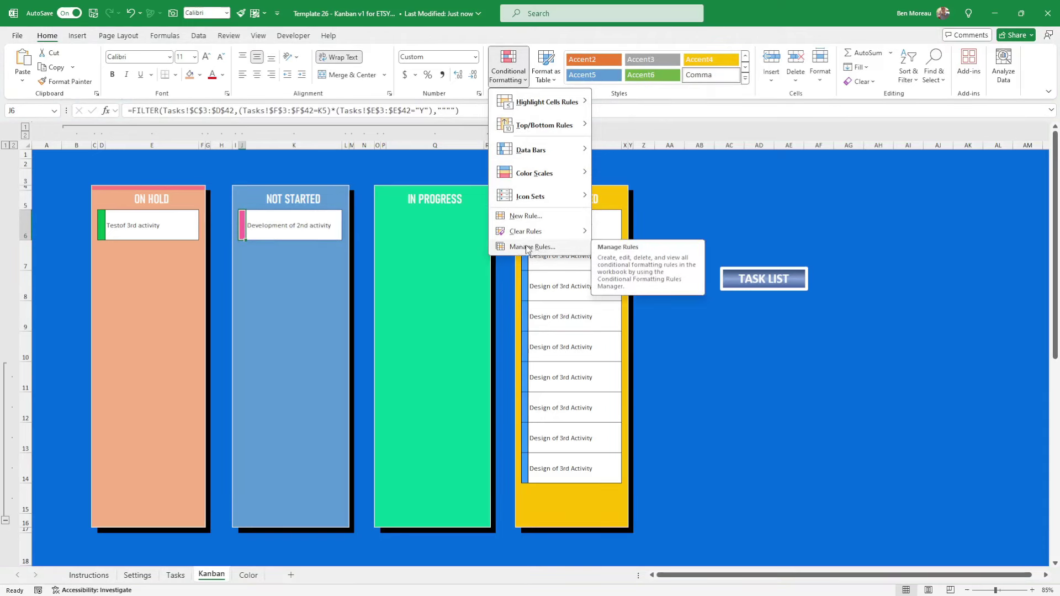
left_click(248, 251)
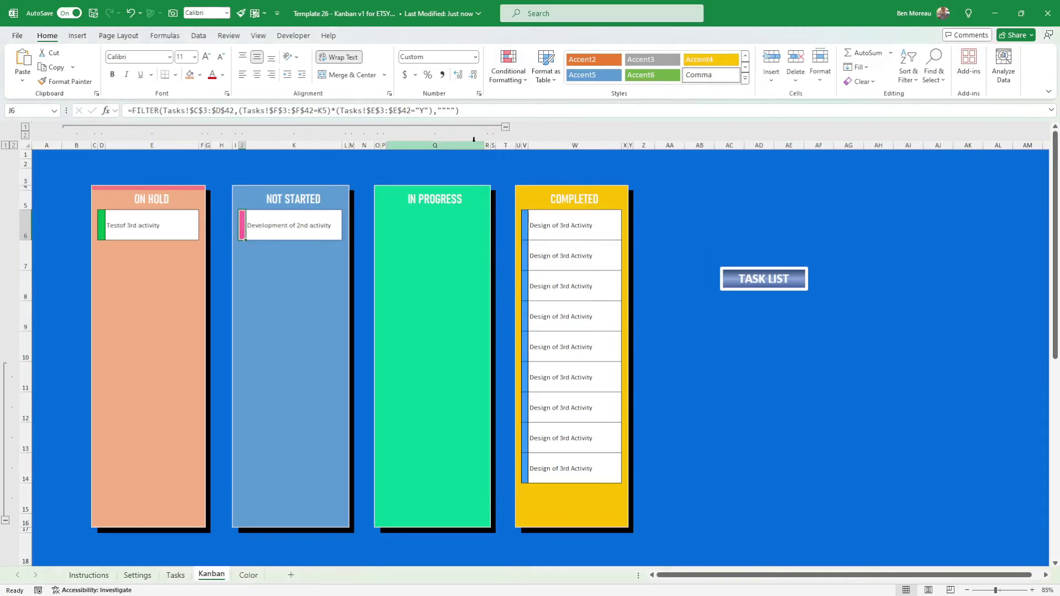
left_click(505, 72)
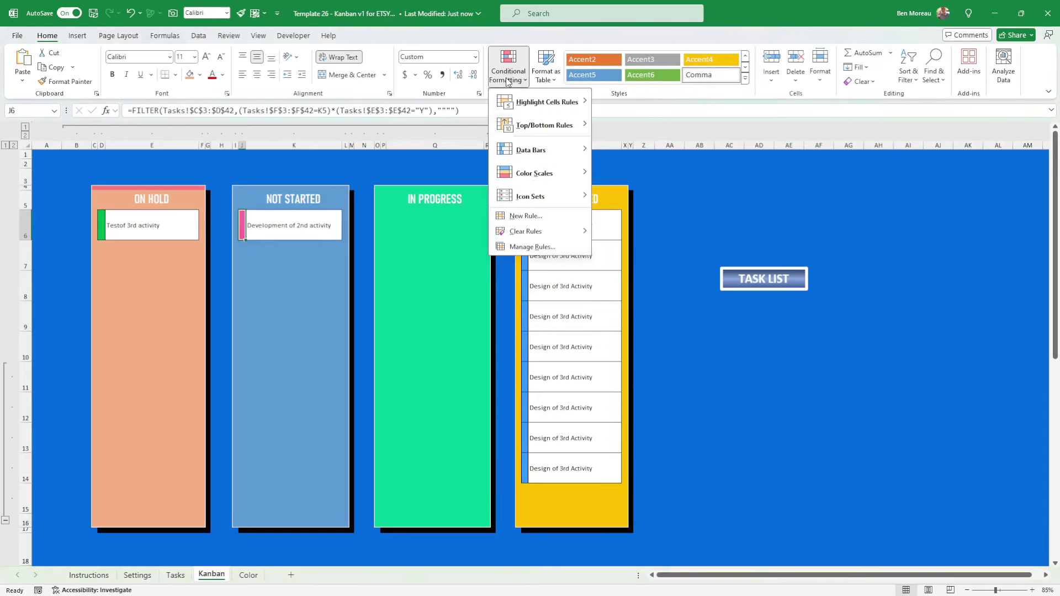
left_click(535, 248)
left_click(570, 295)
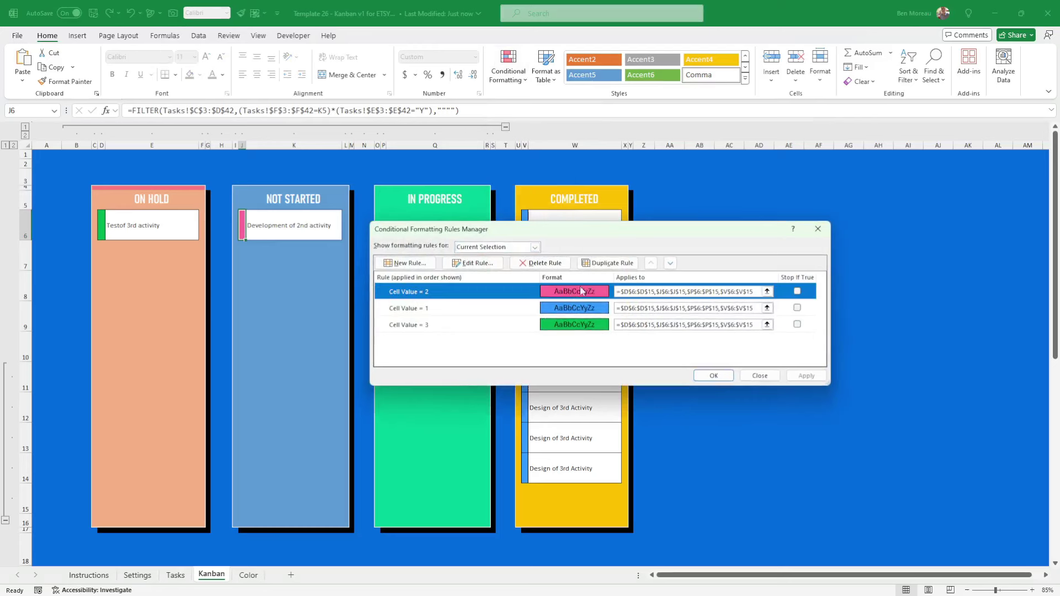
left_click(483, 269)
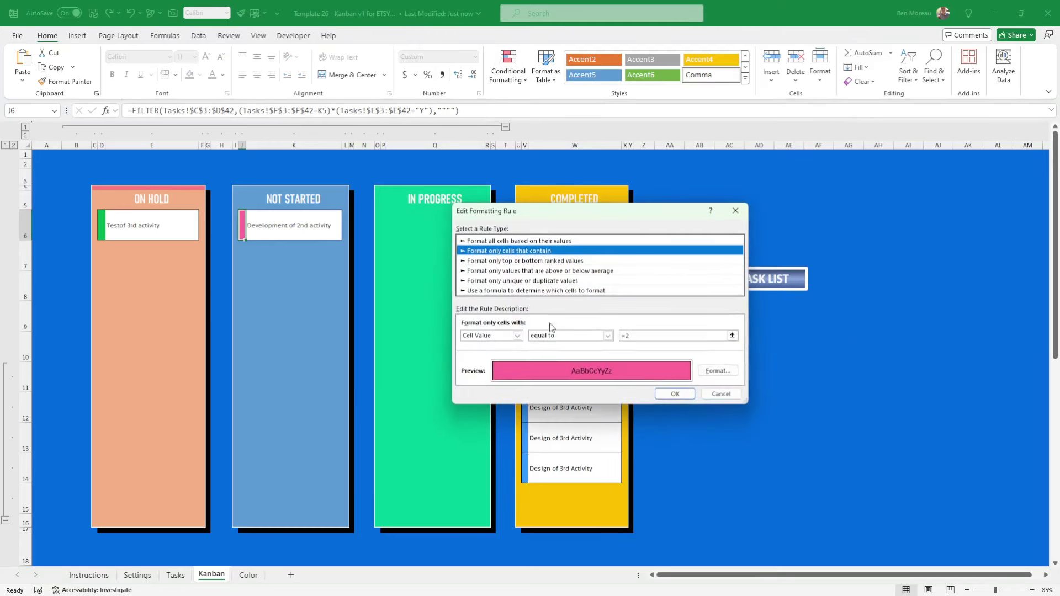
left_click(721, 392)
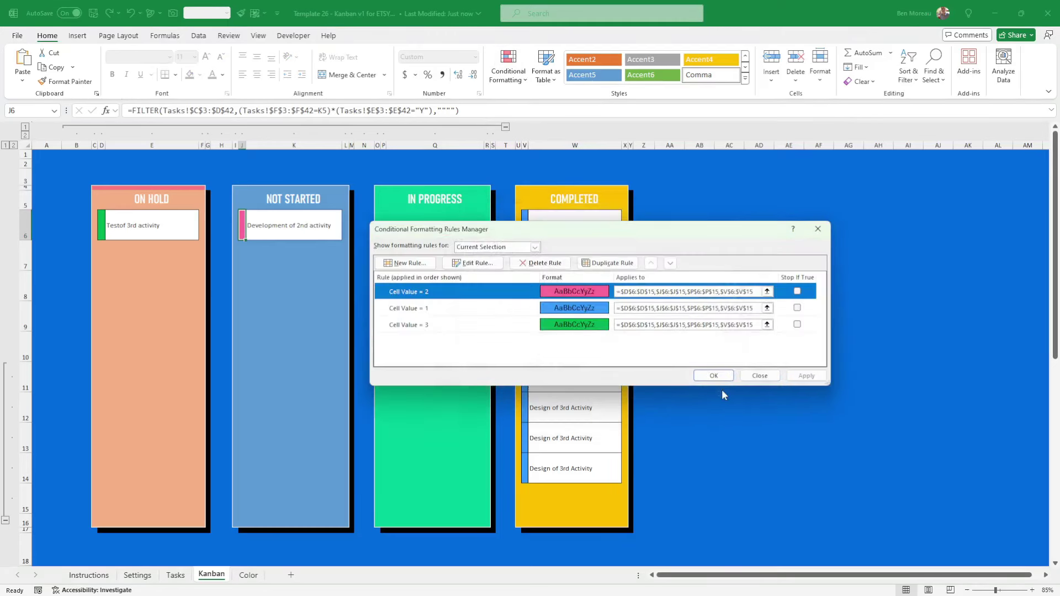
left_click(759, 376)
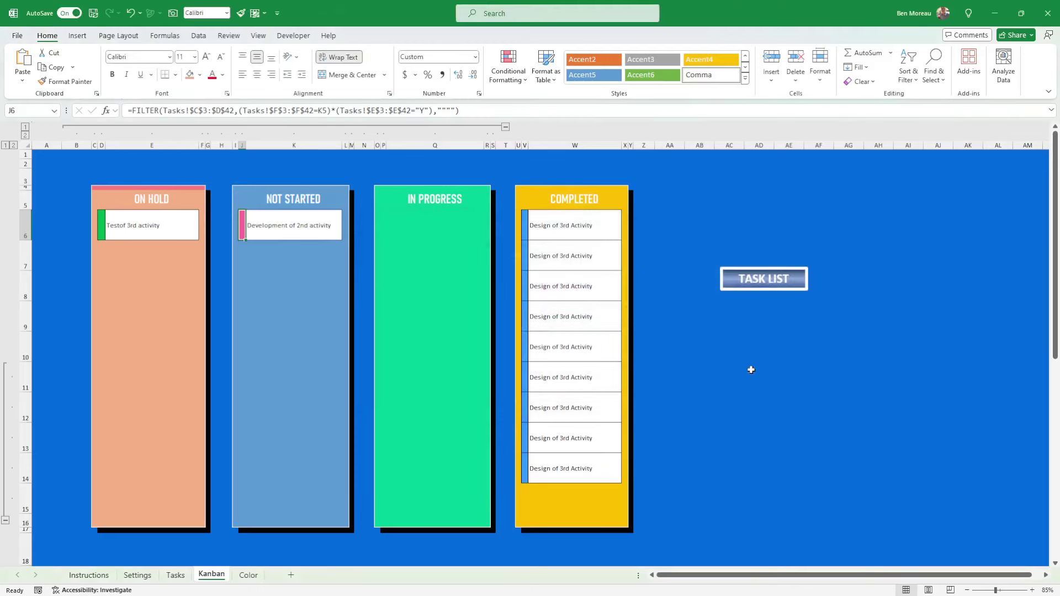
left_click(116, 36)
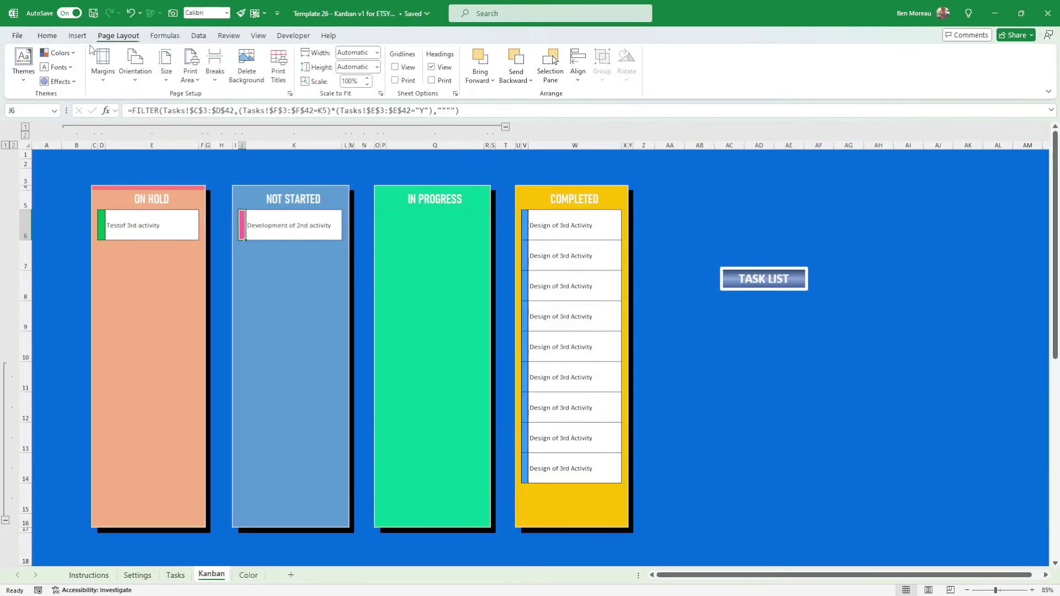
left_click(61, 53)
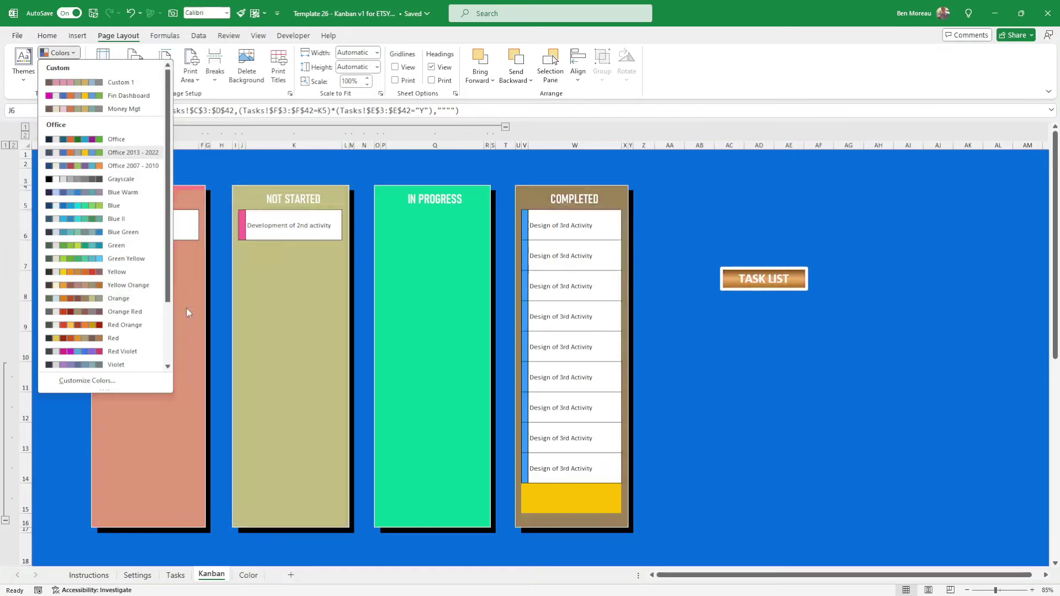
left_click(215, 302)
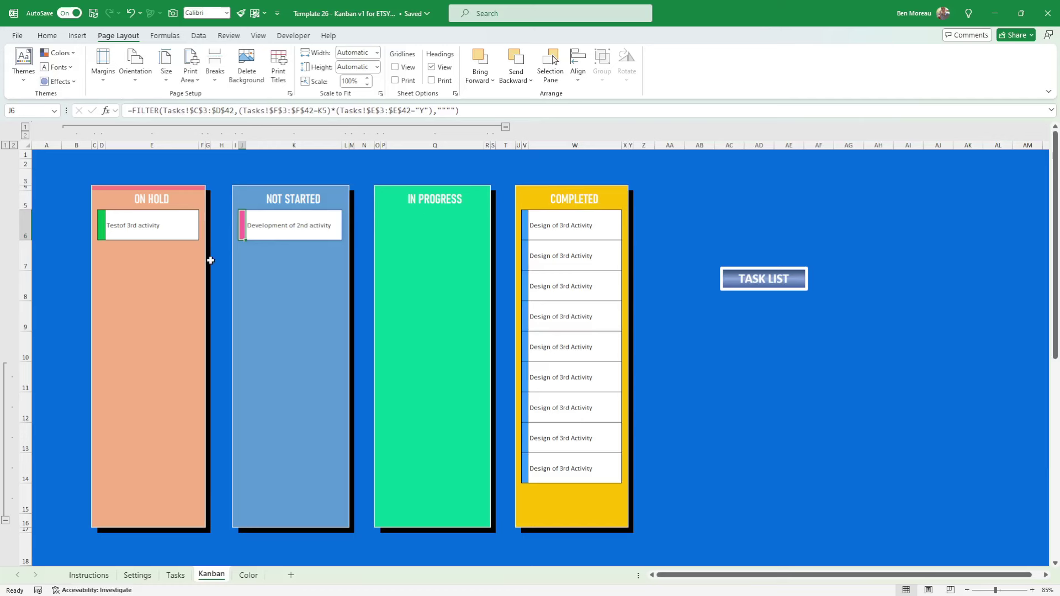
left_click(402, 257)
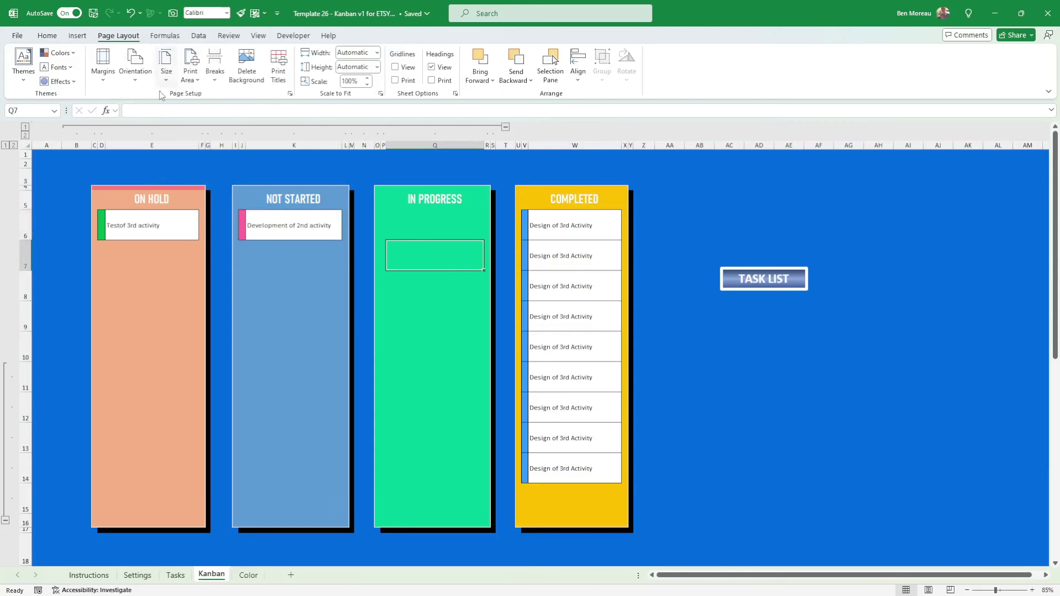
- Fill cell Q7 with the custom dark green hex #399362
left_click(70, 53)
left_click(70, 54)
left_click(47, 36)
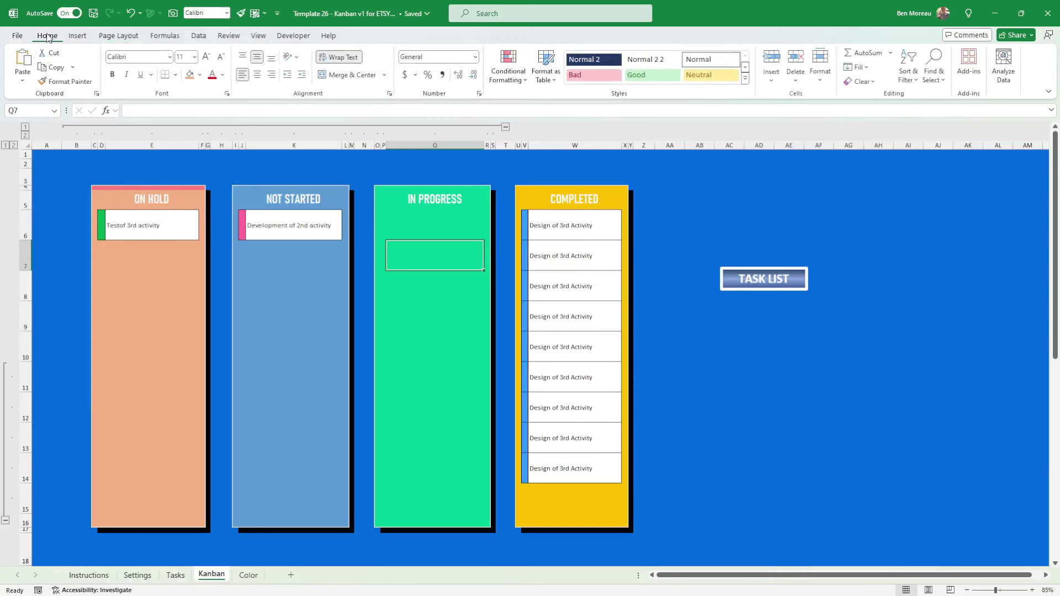
left_click(200, 74)
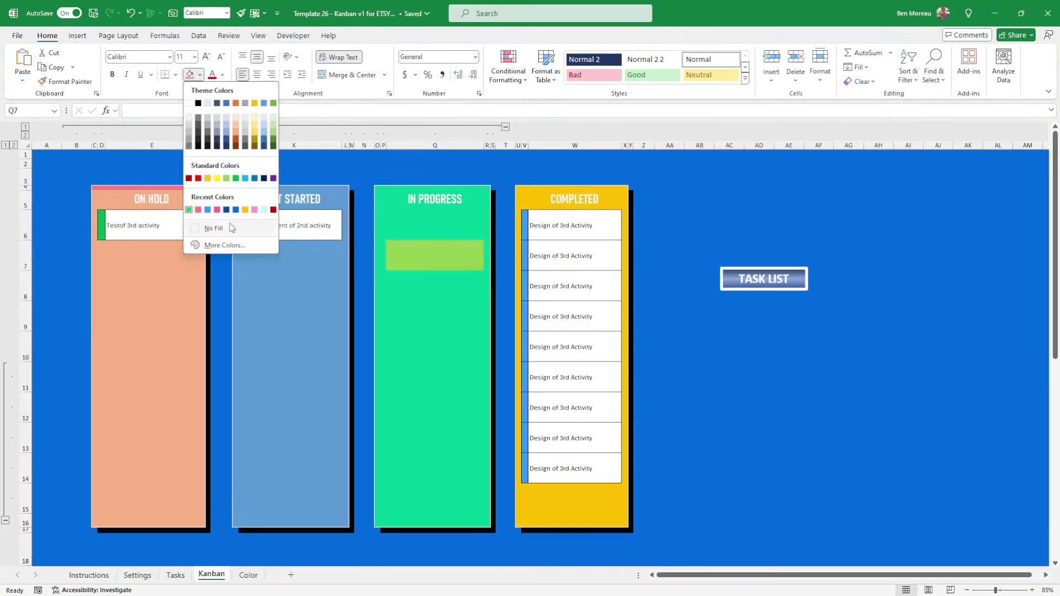
left_click(231, 246)
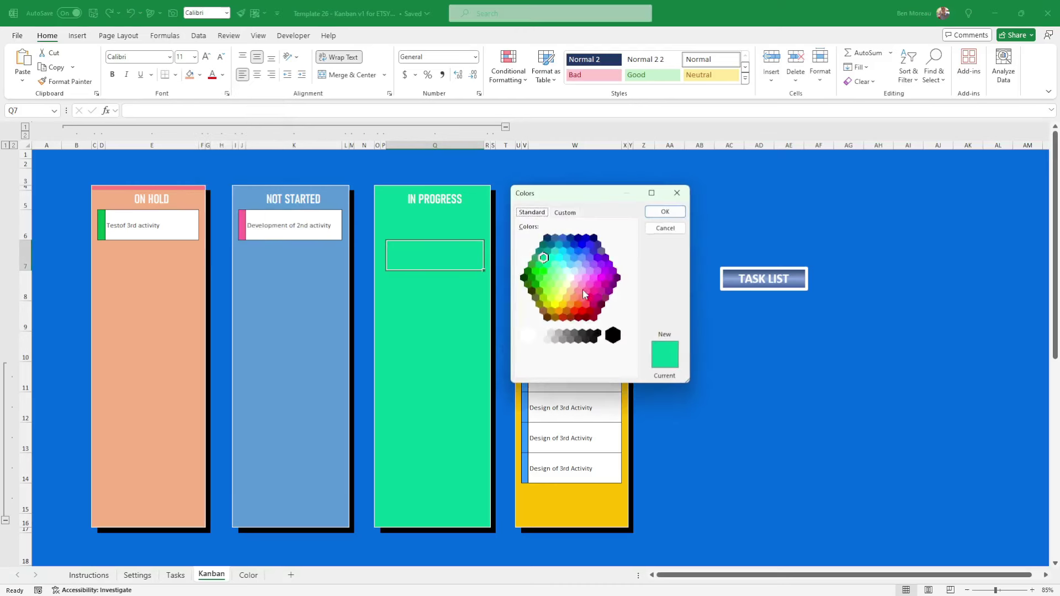
left_click(566, 213)
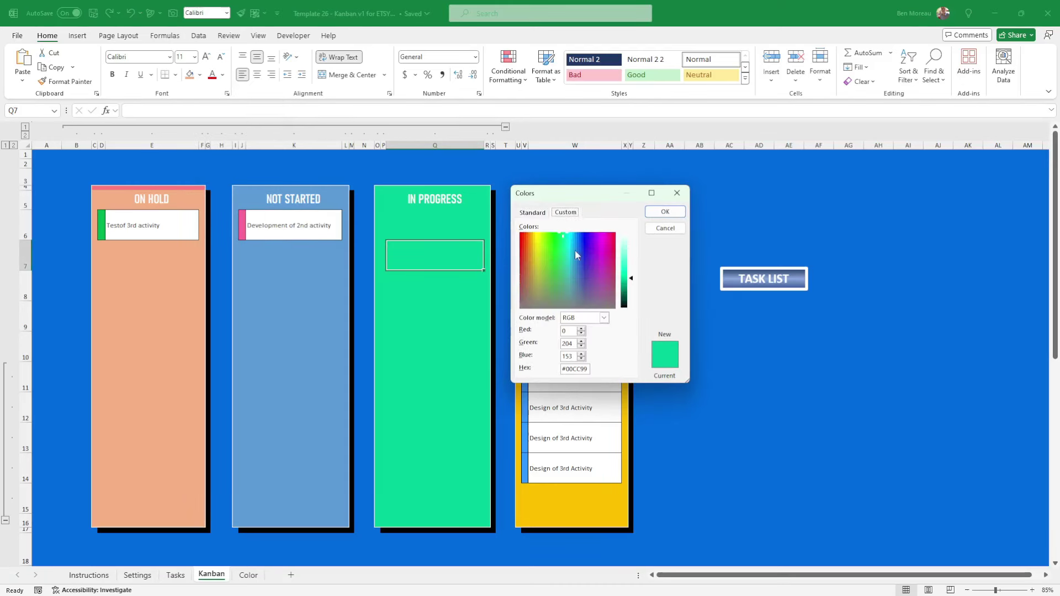
left_click_drag(565, 237, 558, 274)
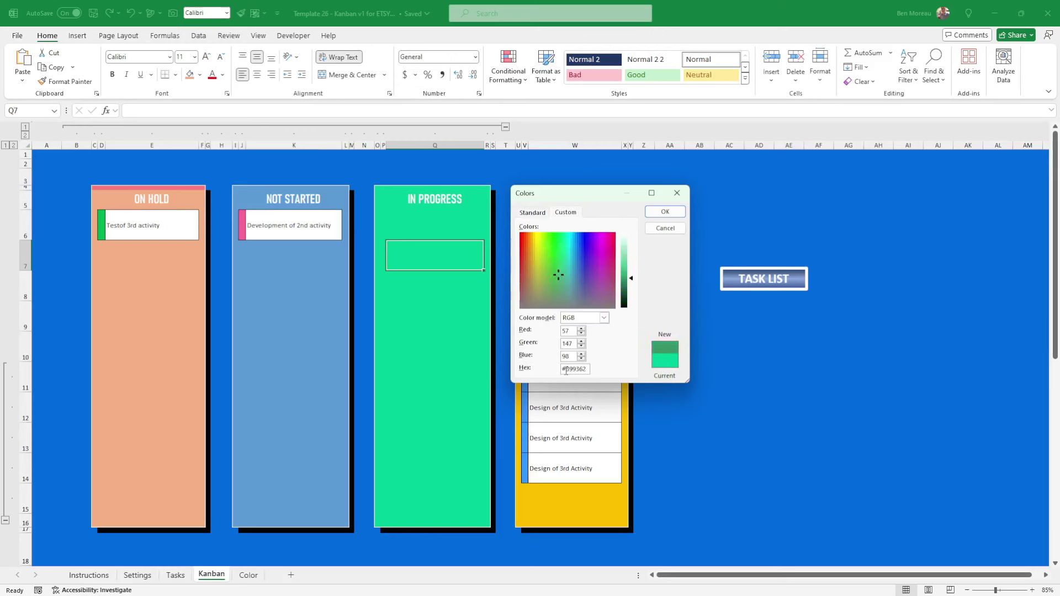
left_click_drag(564, 371, 594, 368)
key("ctrl+c")
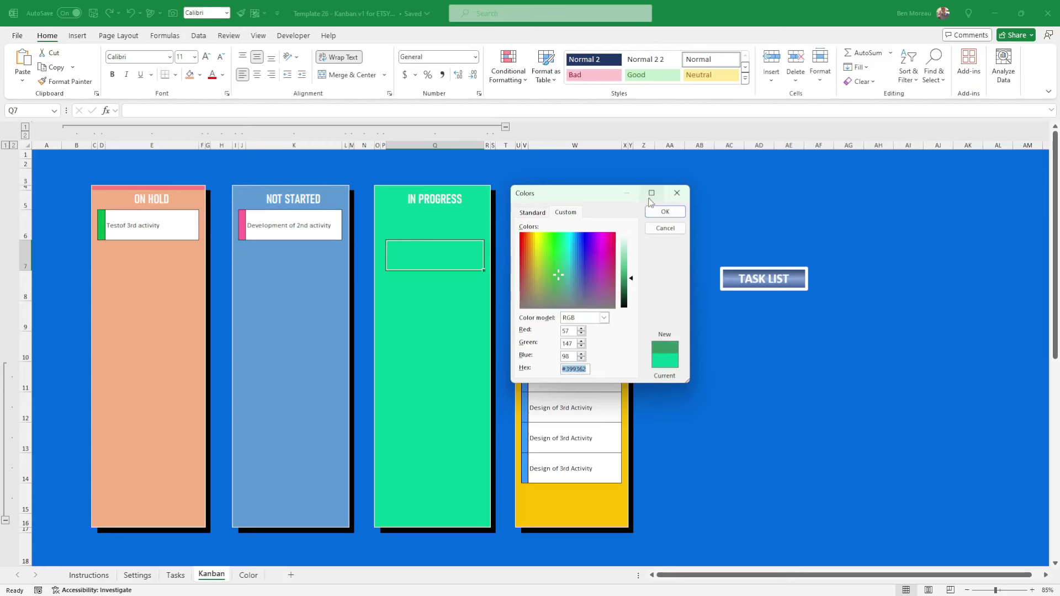
left_click(665, 211)
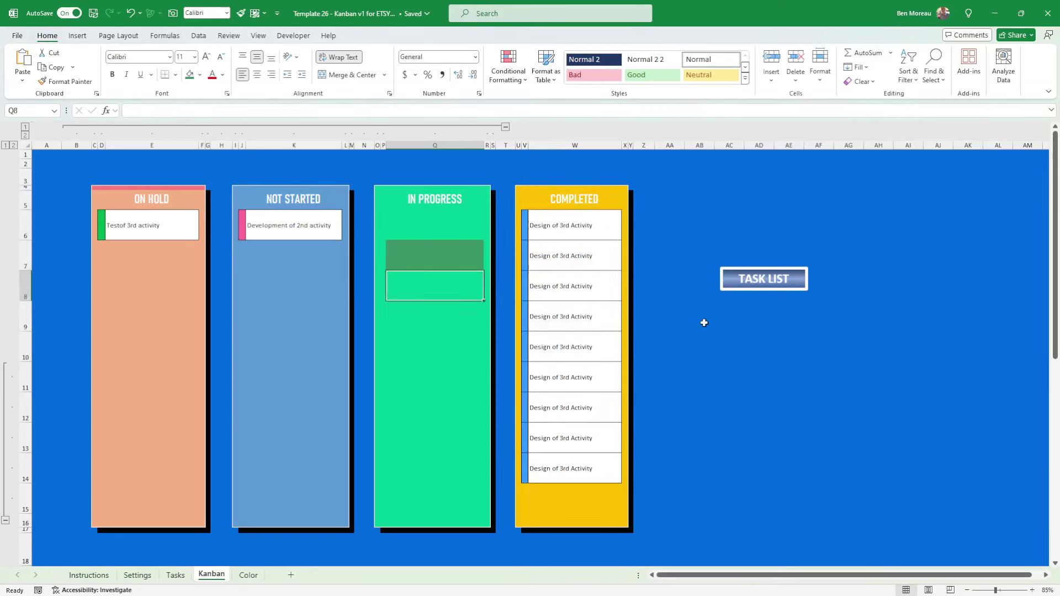
- Enter the code #399362 in cell AC10 in white font, then launch PowerPoint
double_click(729, 342)
key("ctrl+v")
key("Return")
key("Up")
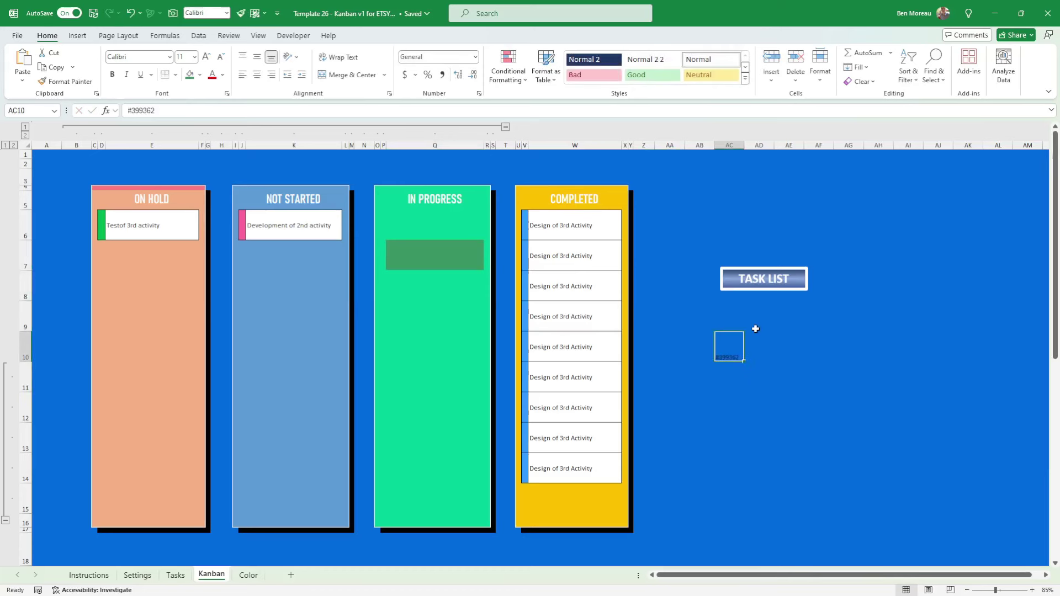
left_click(222, 75)
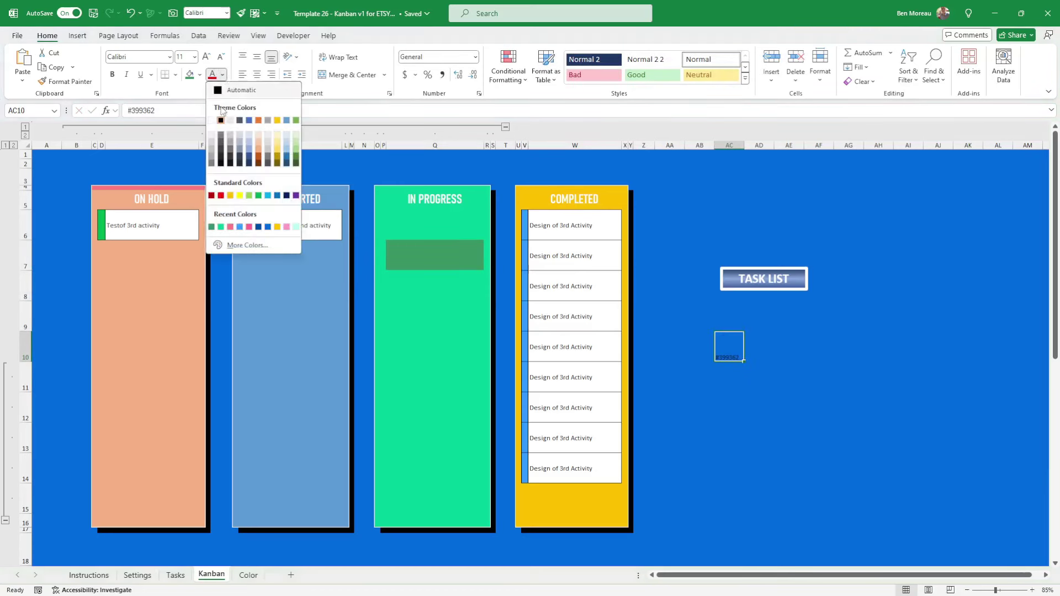
left_click(214, 119)
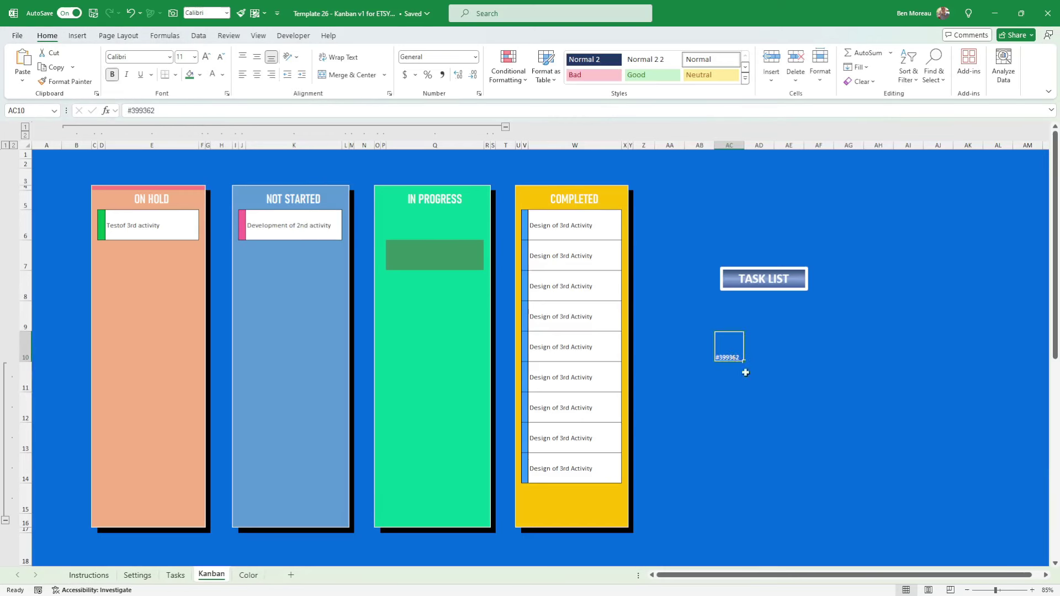
left_click(750, 390)
left_click(733, 397)
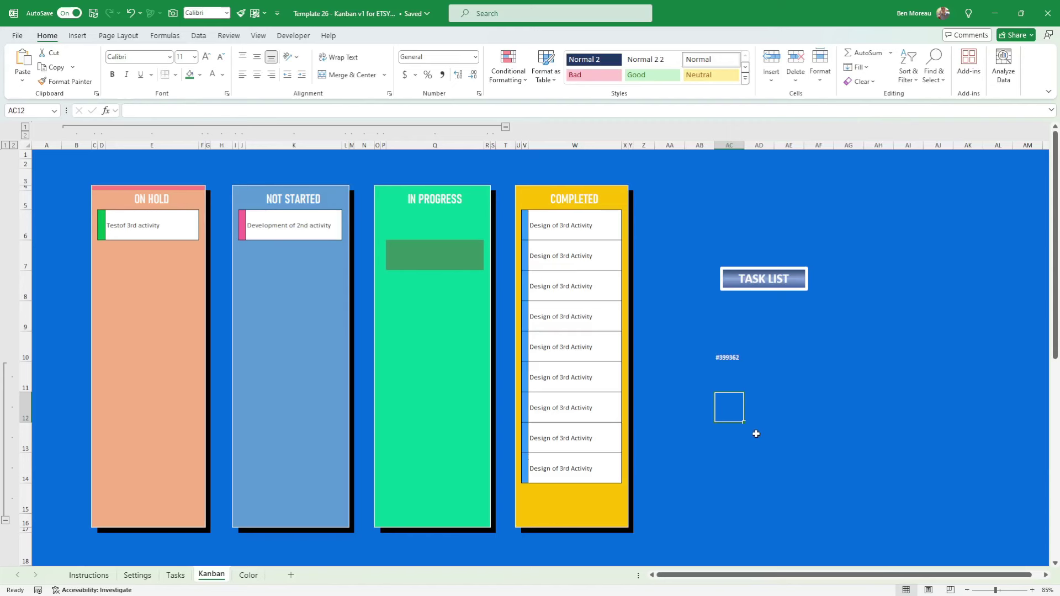
left_click(700, 585)
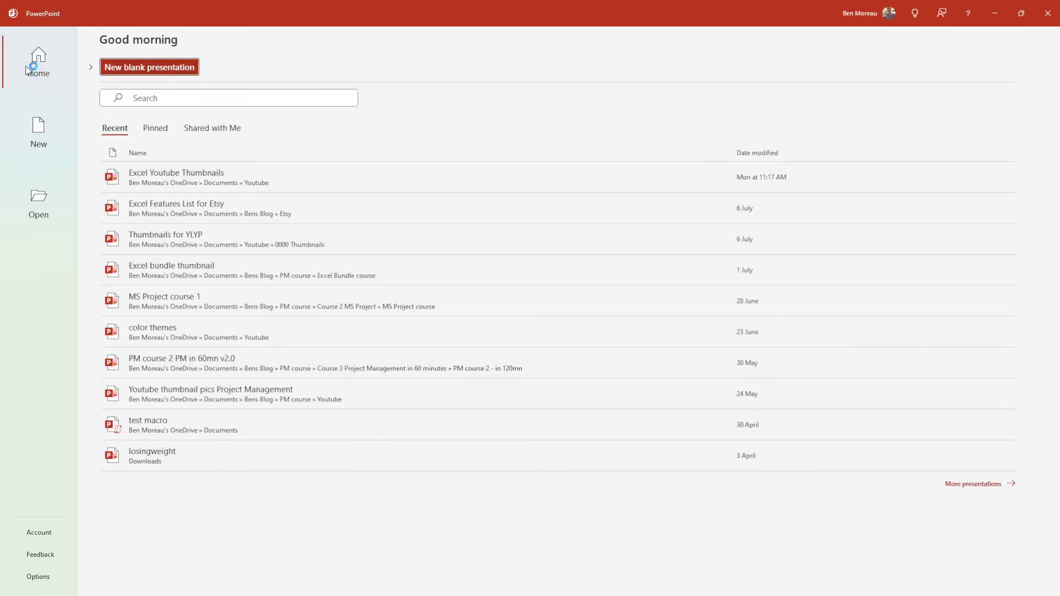
- In a new blank presentation, paste a snipped screenshot of the green rectangle up-left of the original
left_click(38, 132)
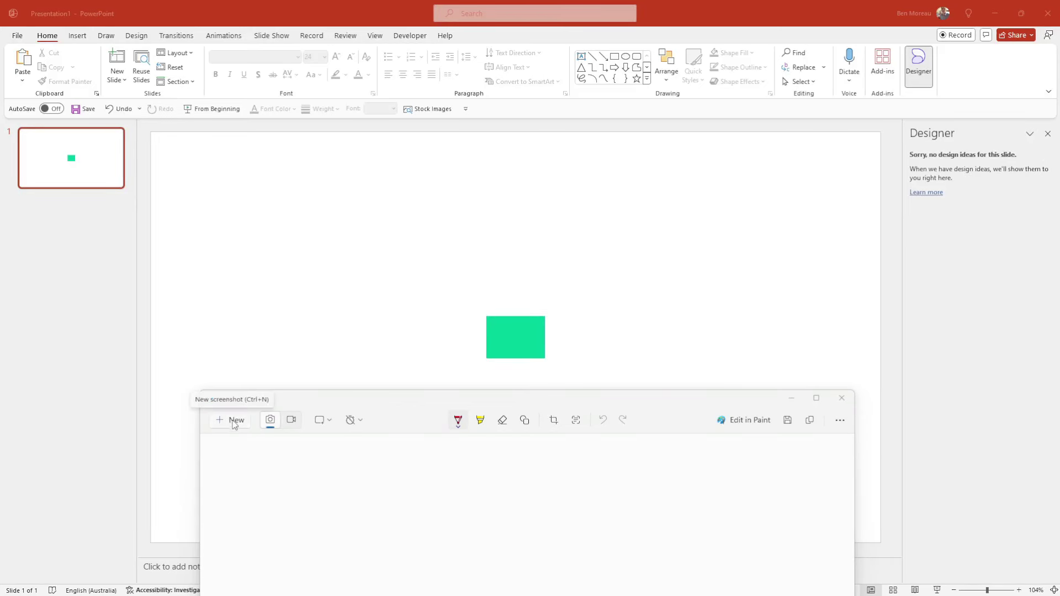
left_click(236, 421)
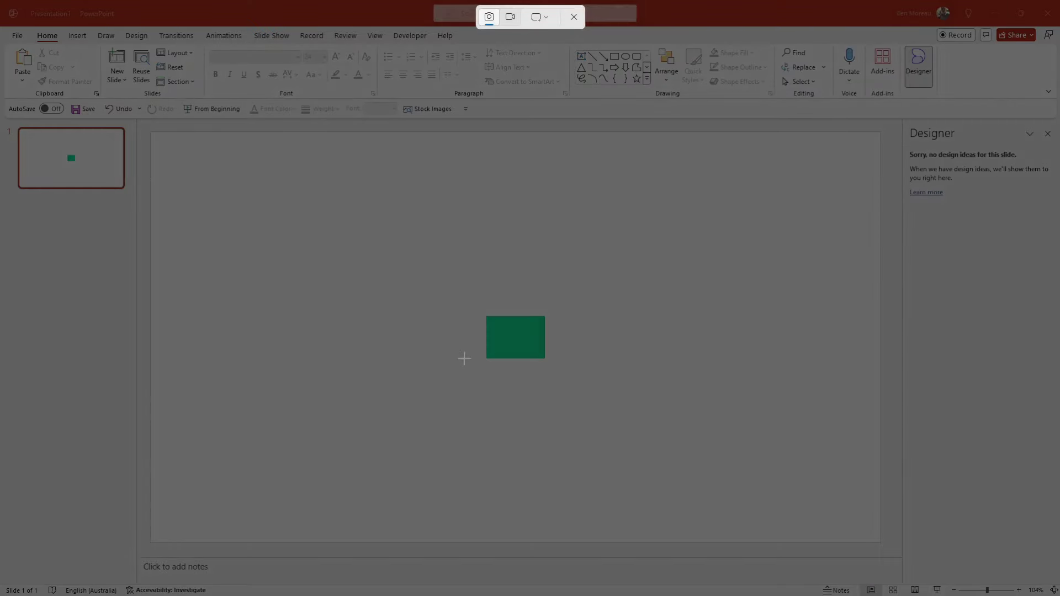
left_click_drag(489, 320, 544, 359)
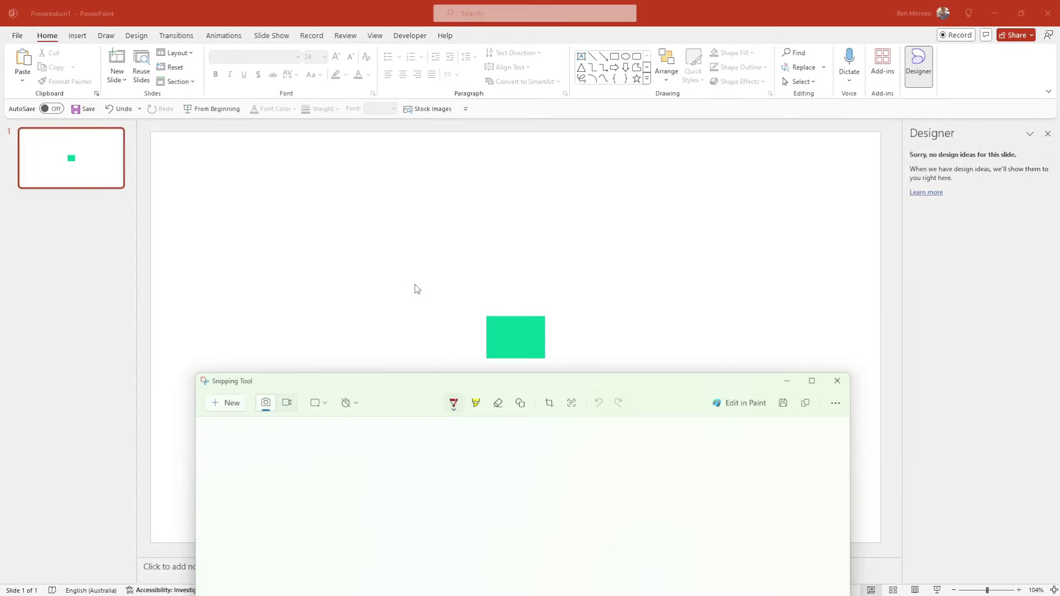
left_click(415, 284)
key("ctrl+v")
left_click_drag(511, 336, 451, 264)
- Draw a rectangle and fill it with the small shape's green using the eyedropper
left_click(47, 35)
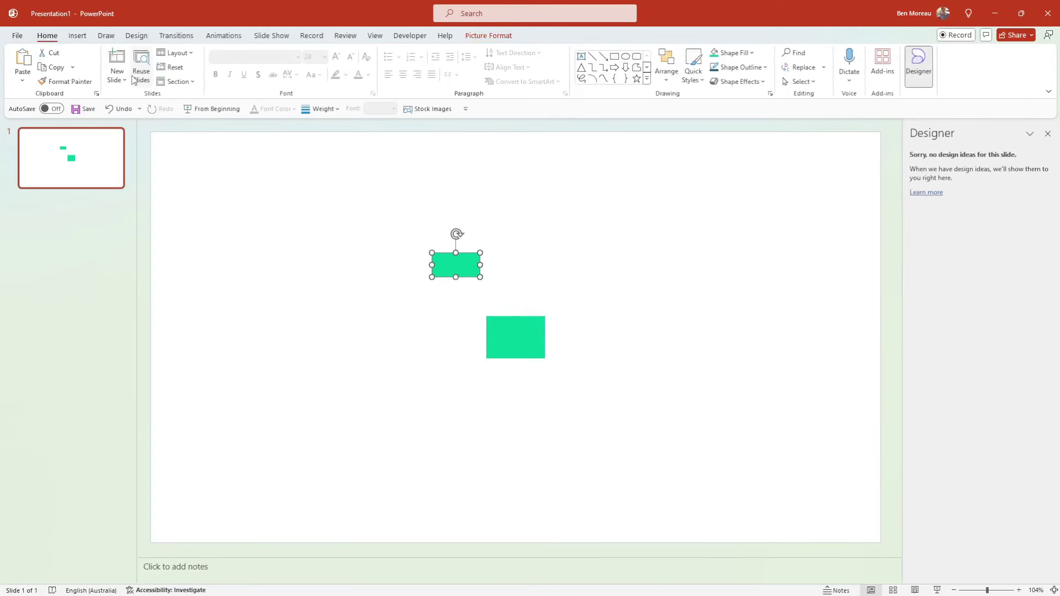
left_click(614, 56)
left_click_drag(639, 208, 728, 258)
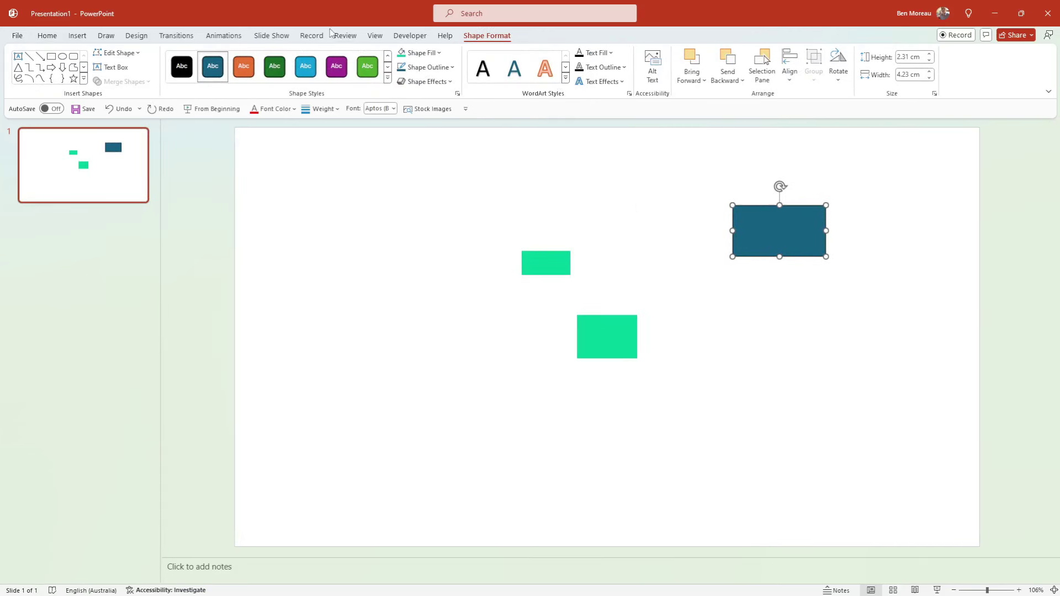
left_click(440, 55)
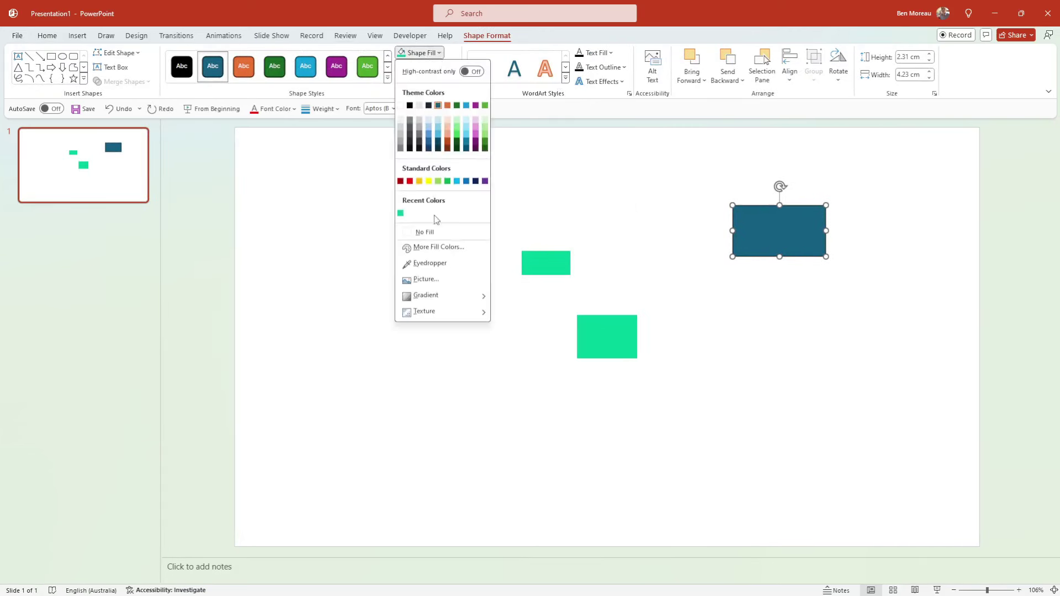
left_click(430, 263)
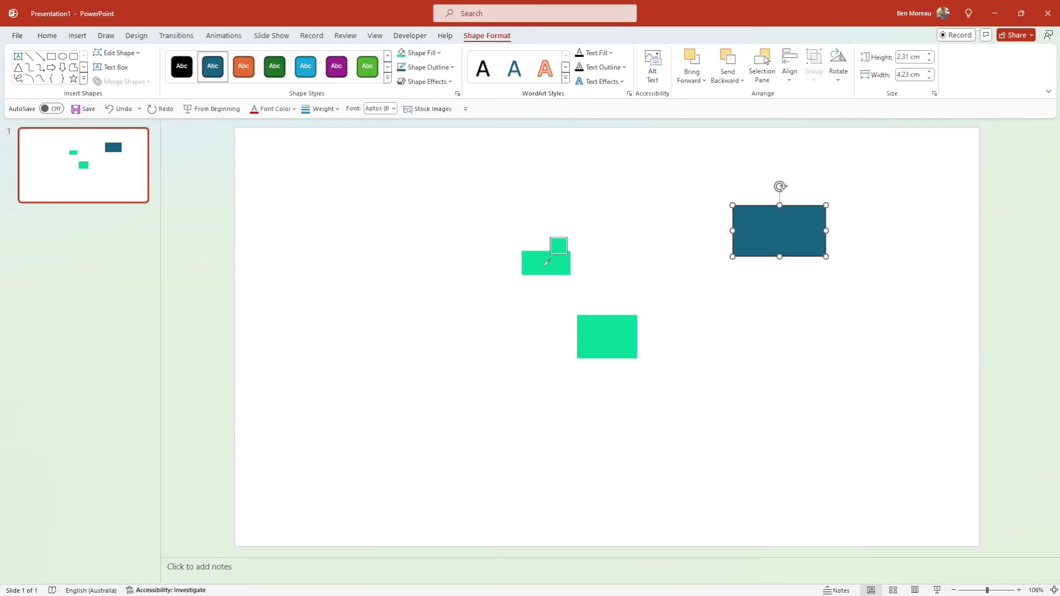
left_click(555, 263)
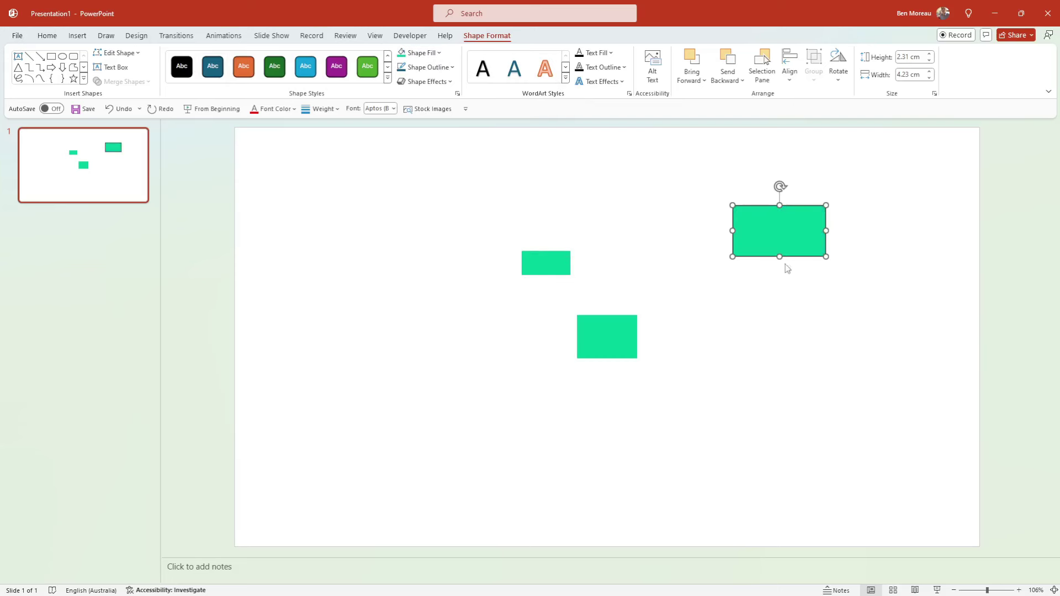
left_click_drag(796, 257, 794, 258)
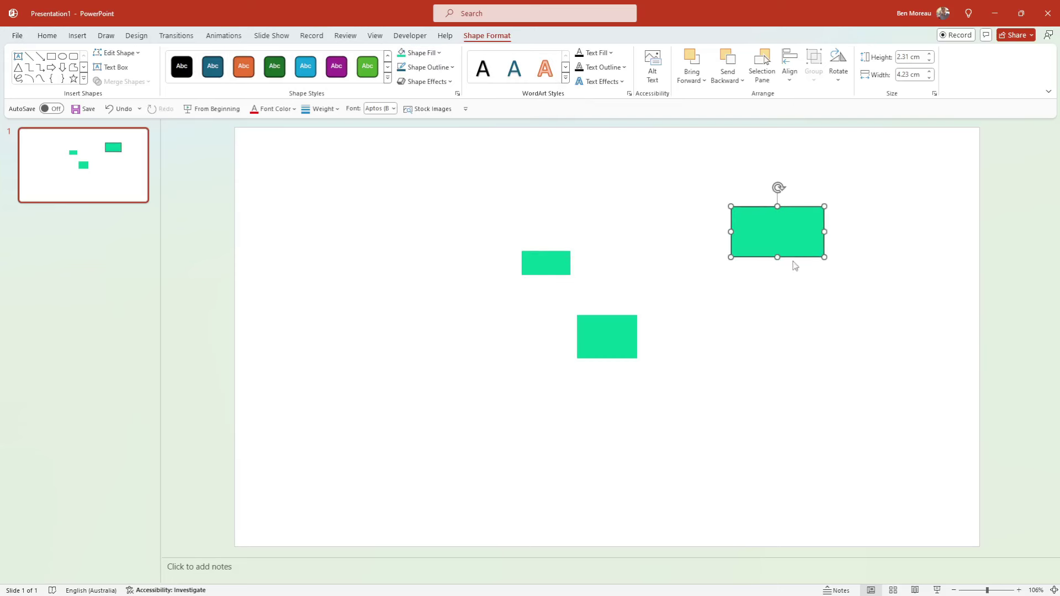
- Read the fill's hex code 00CC99 in More Colors, cancel, and deselect the rectangle
left_click(440, 53)
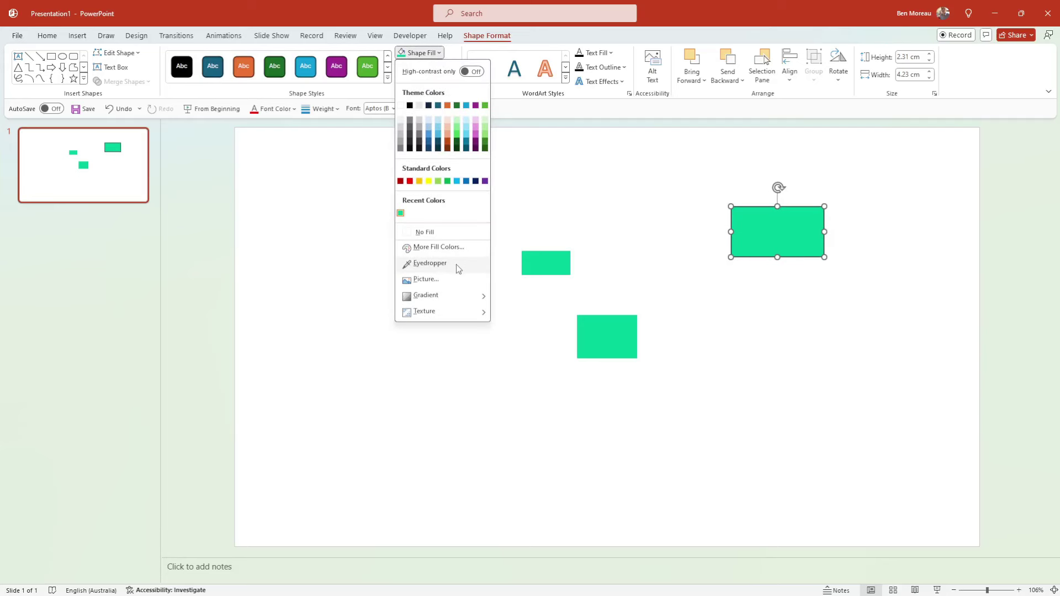
left_click(442, 249)
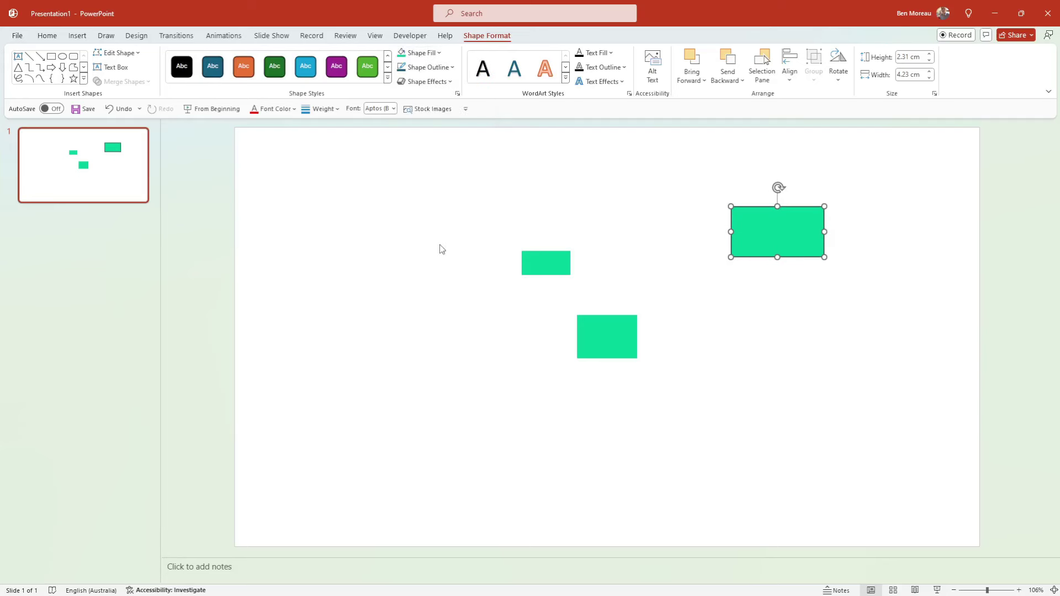
left_click(504, 208)
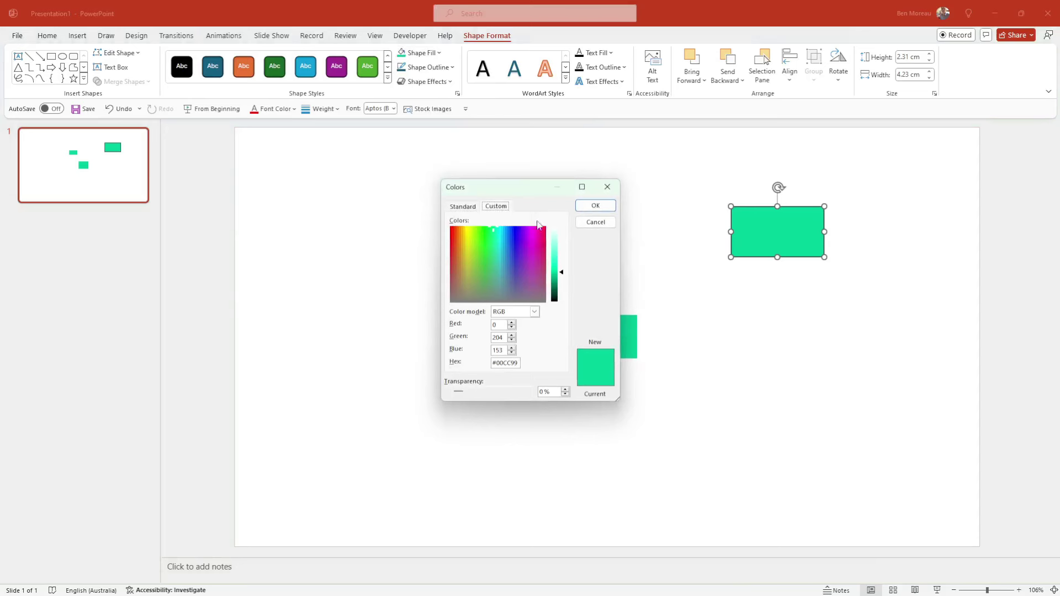
left_click_drag(498, 364, 521, 363)
mouse_move(647, 553)
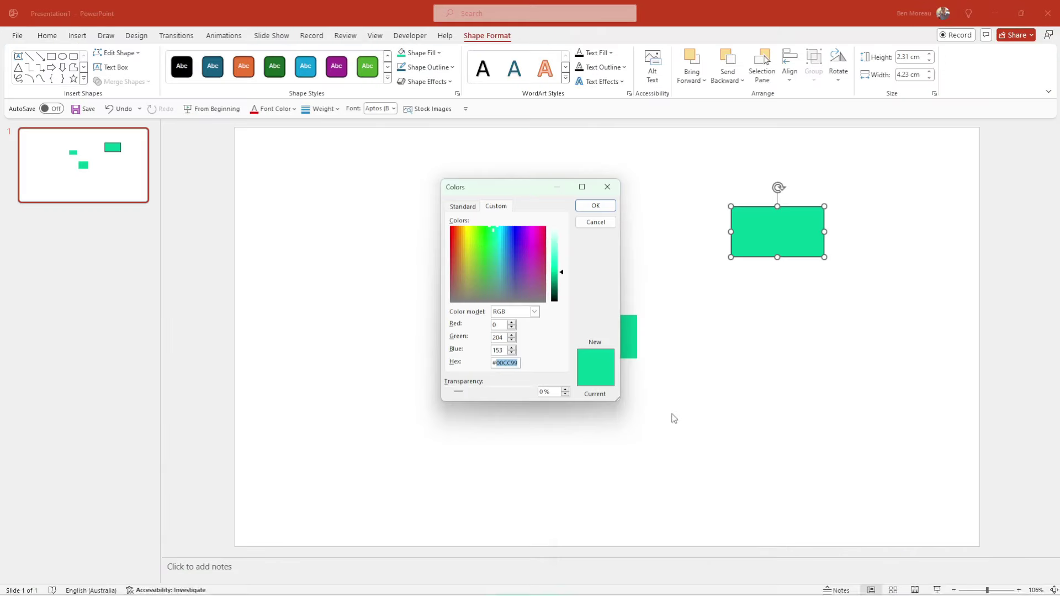
left_click(585, 222)
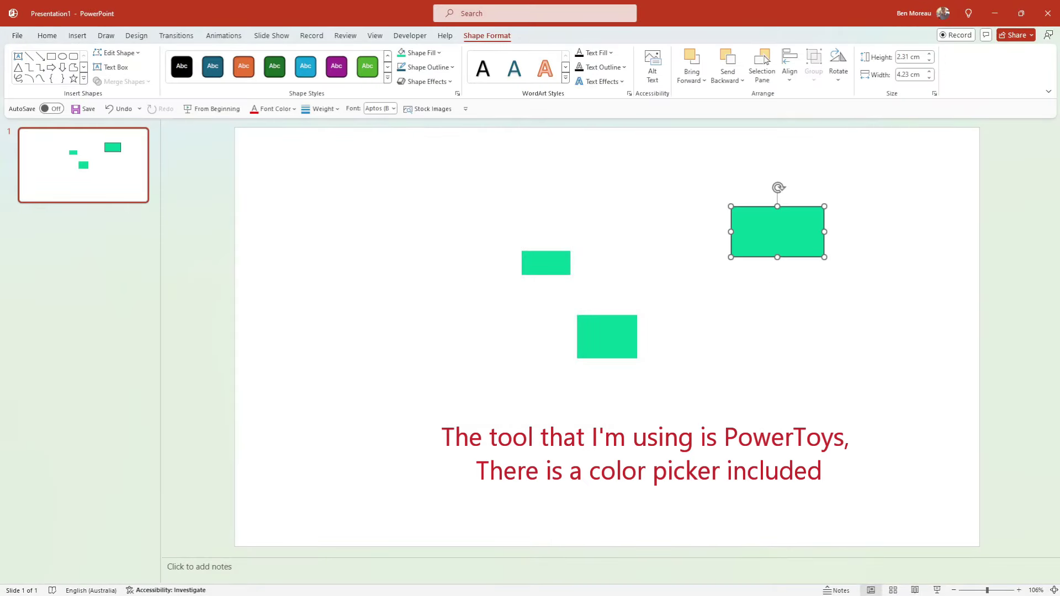
mouse_move(950, 591)
left_click(524, 393)
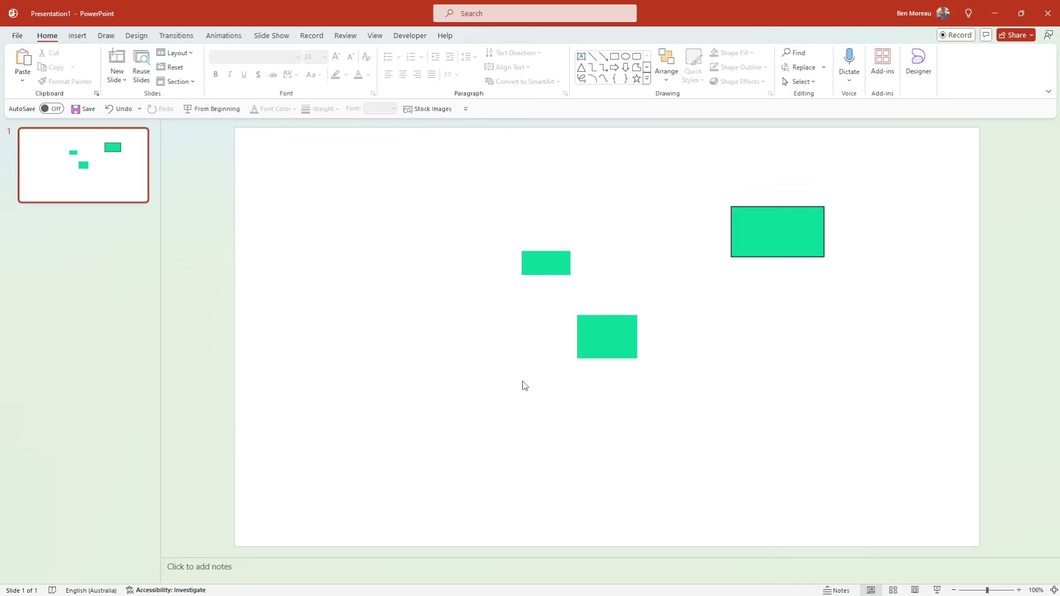
- Back in Excel, browse colour schemes and themes without applying any, then select the top IN PROGRESS cells
key("alt+Tab")
key("alt+Tab")
key("alt+Tab")
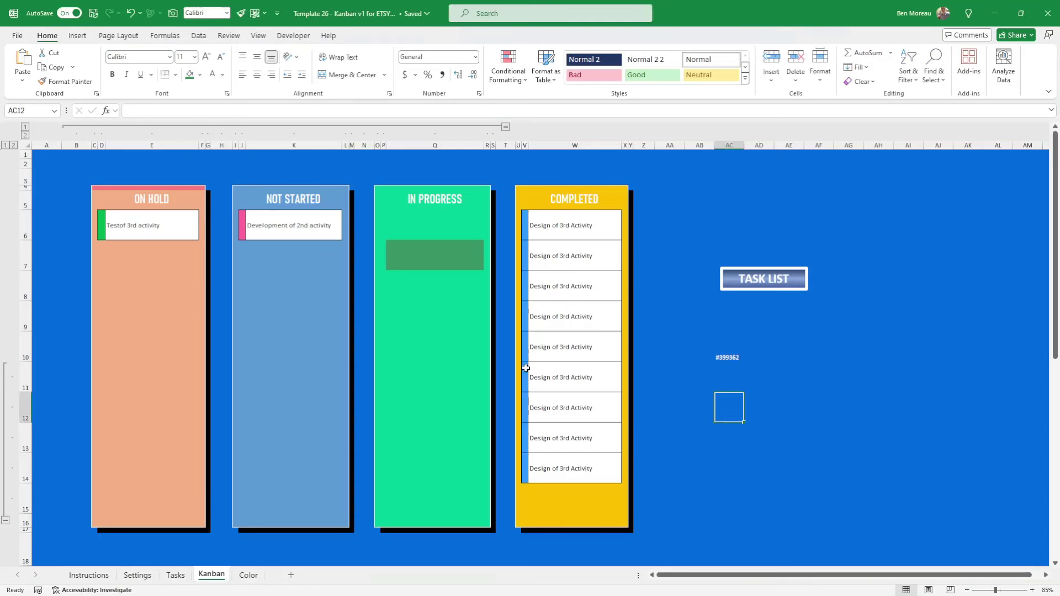
left_click(662, 419)
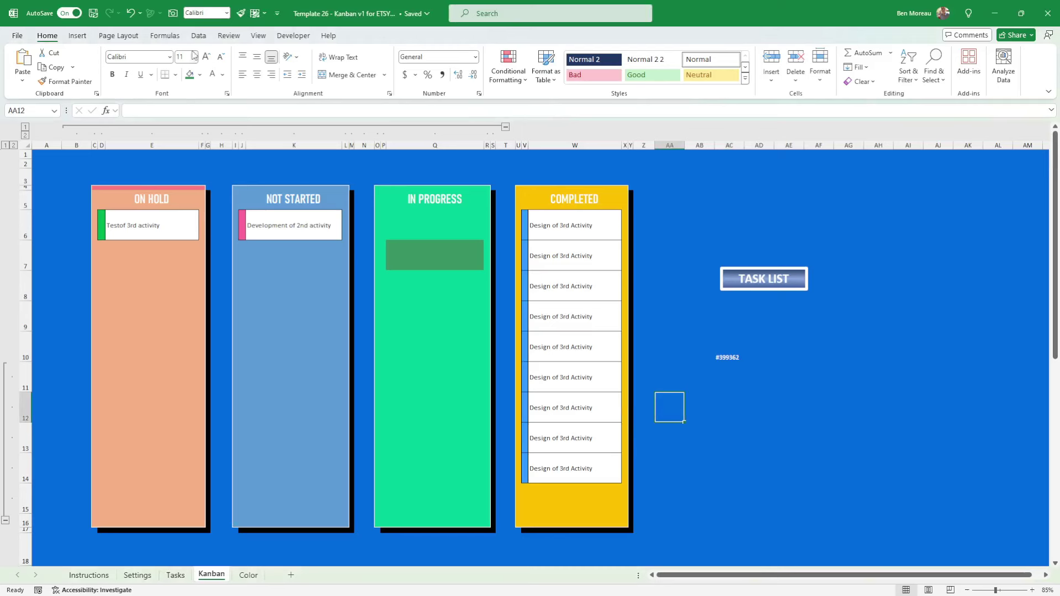
left_click(110, 38)
left_click(56, 53)
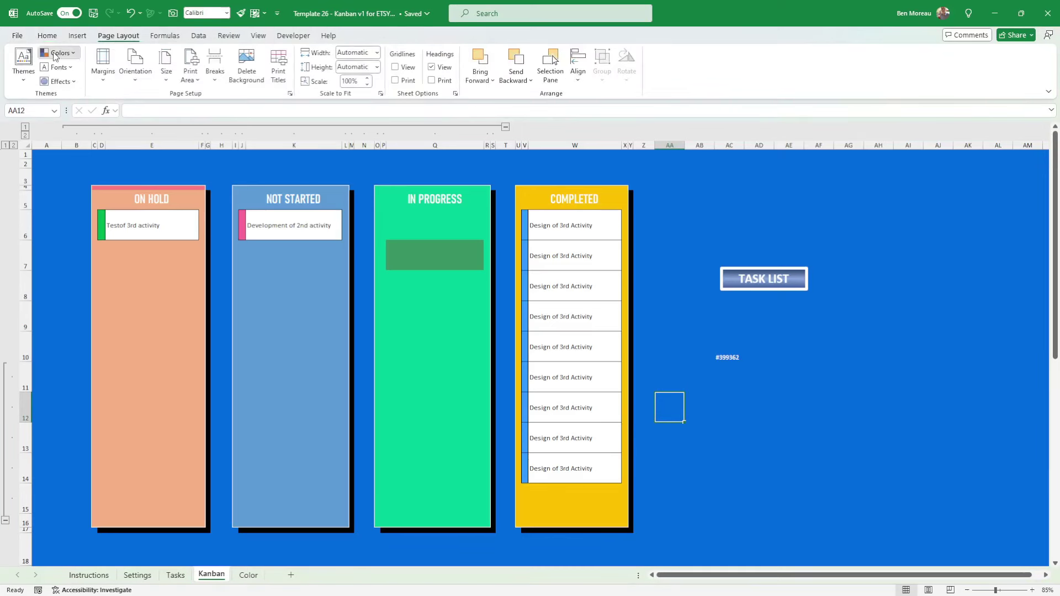
left_click(25, 80)
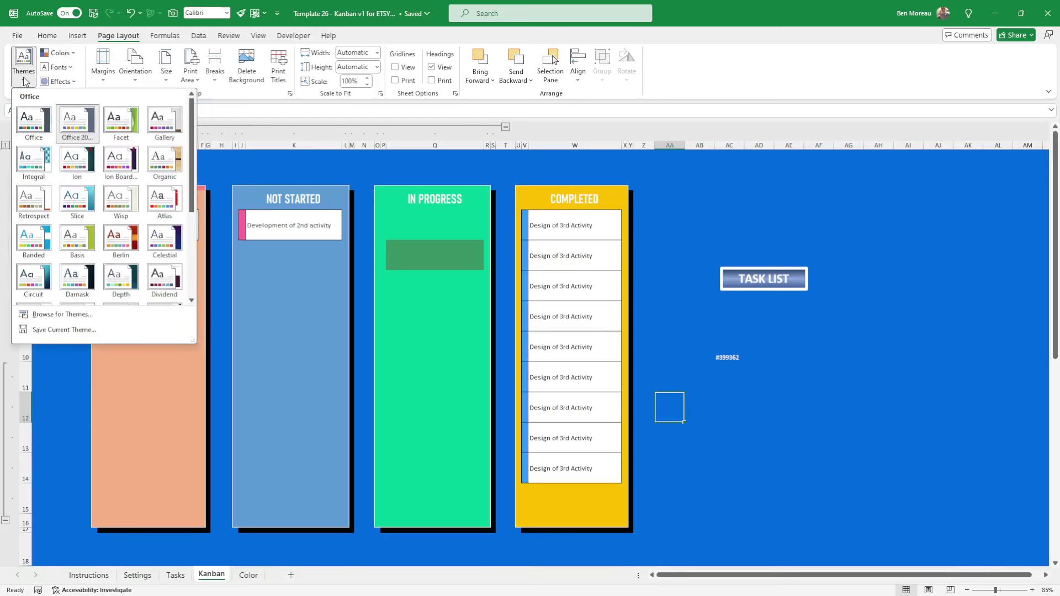
left_click(737, 429)
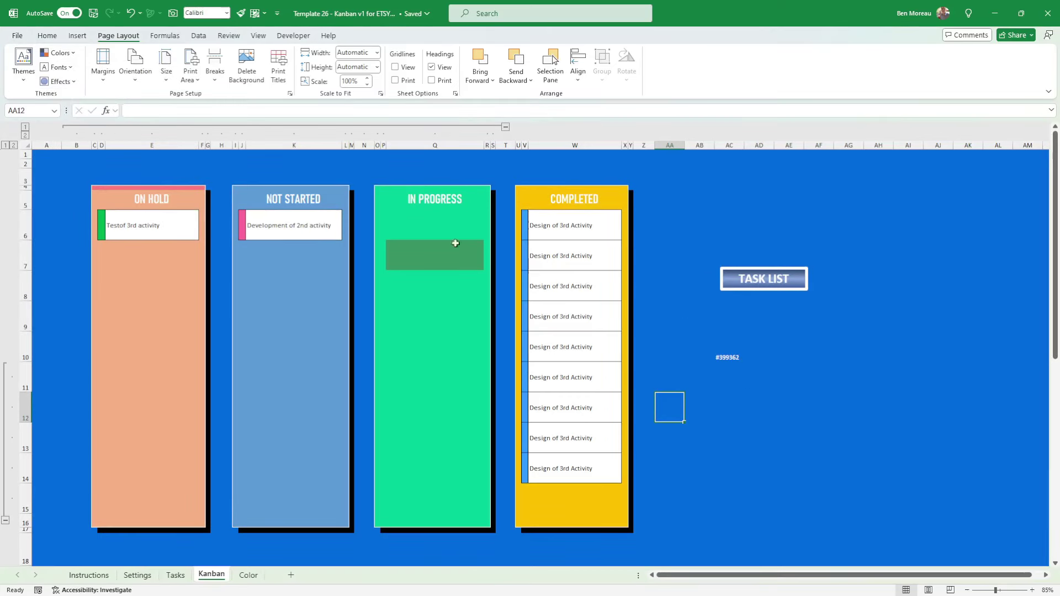
left_click_drag(374, 188, 491, 519)
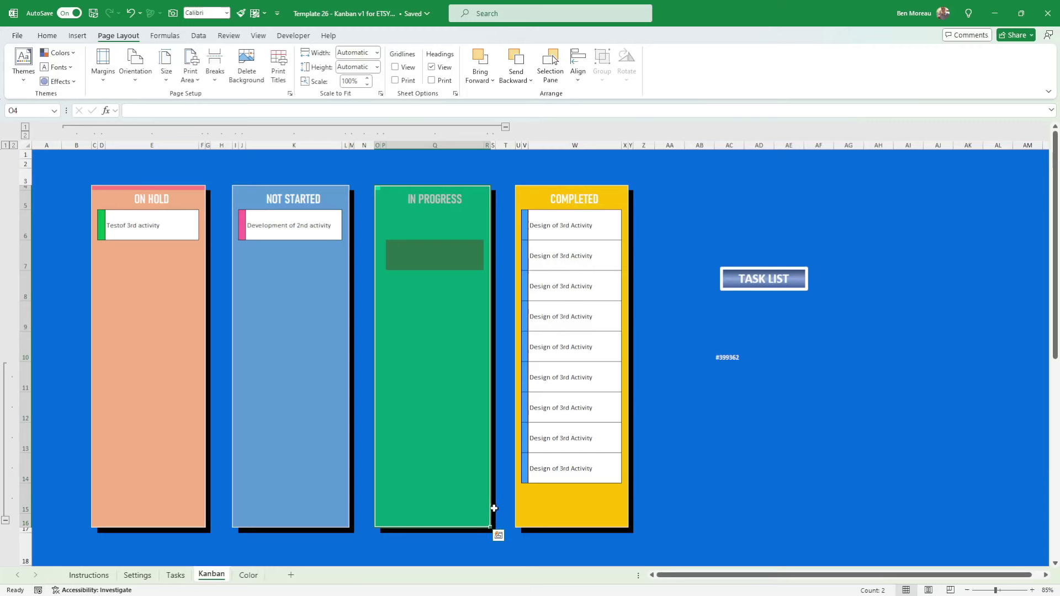
- On the Tasks sheet, select the Reference values C3:C12 and open the conditional formatting rules list
left_click(138, 575)
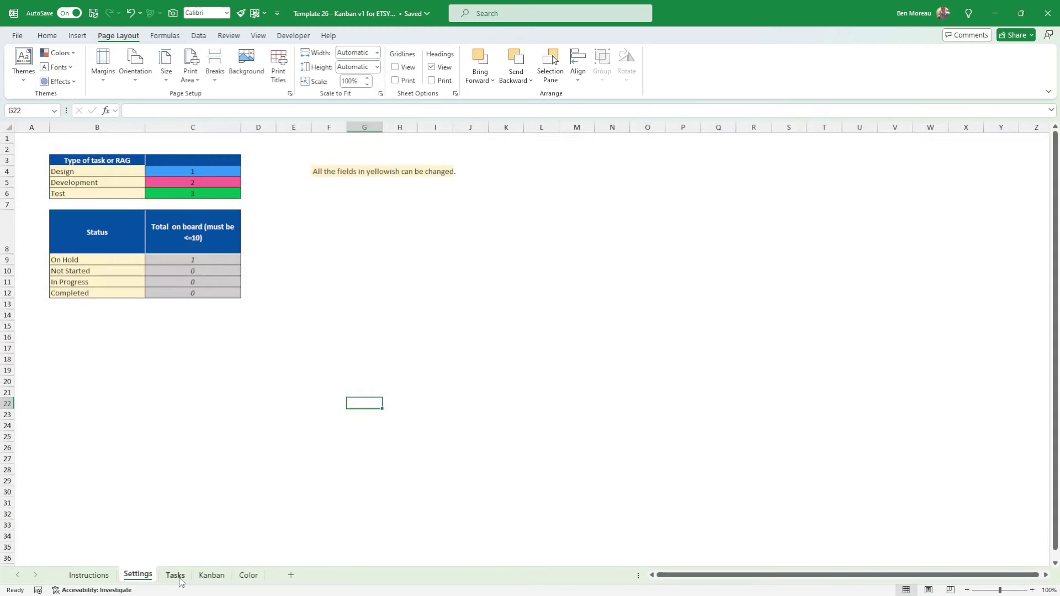
left_click(175, 576)
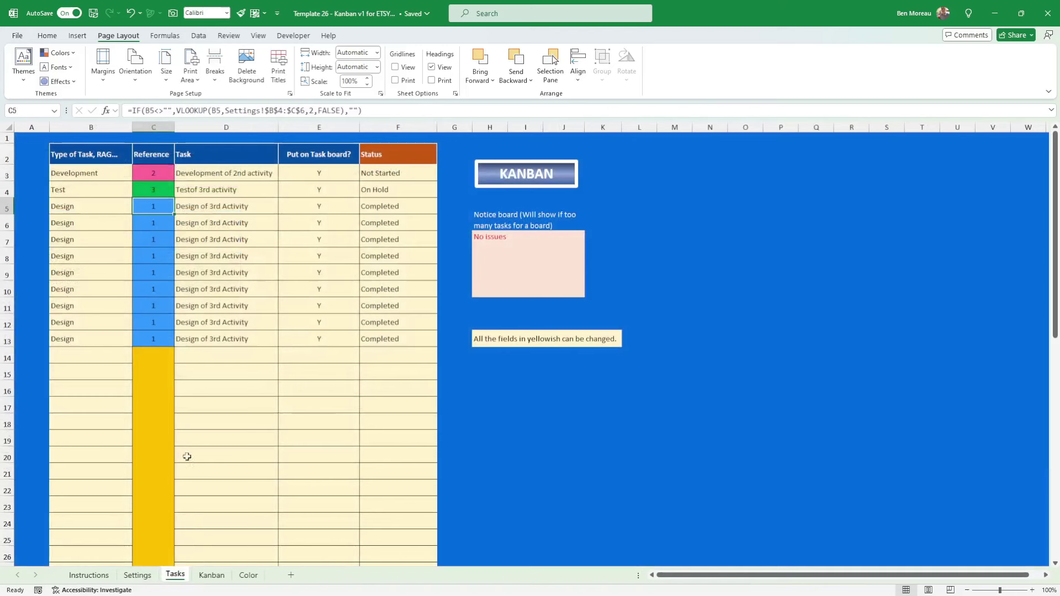
left_click_drag(152, 173, 153, 338)
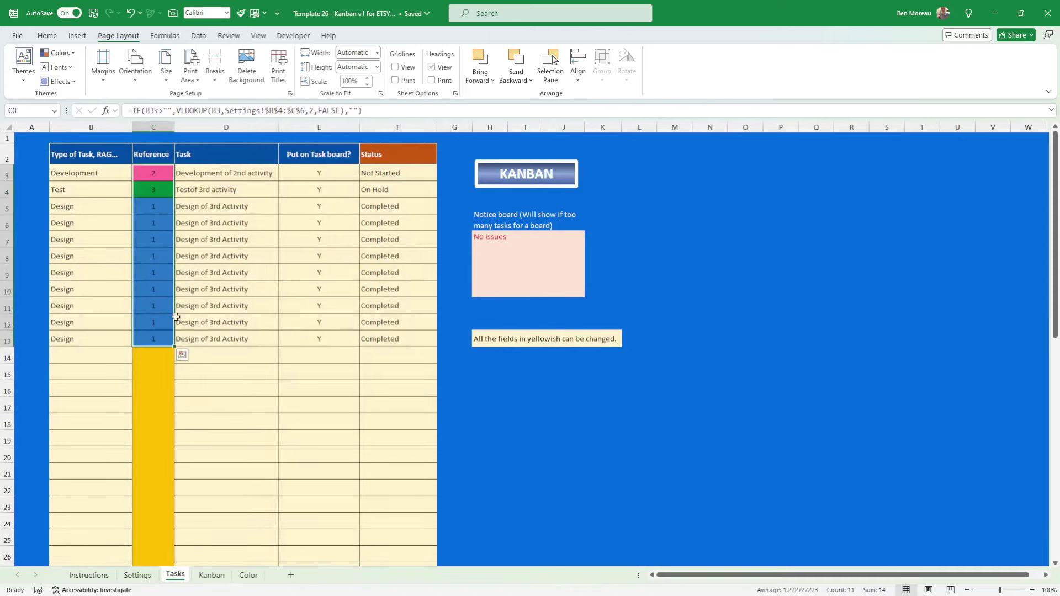
left_click(48, 37)
left_click(507, 69)
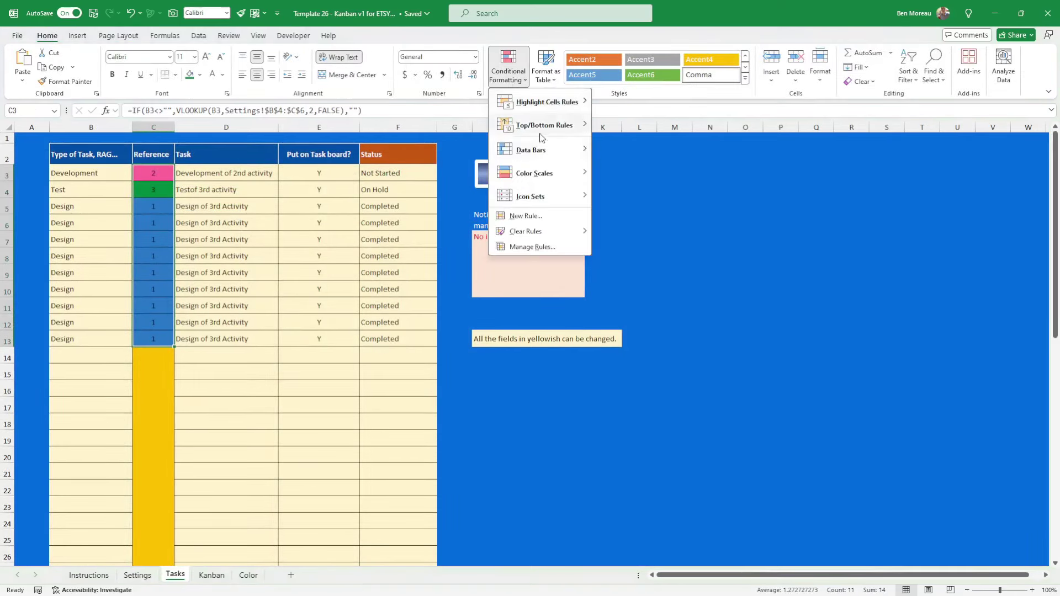
left_click(545, 248)
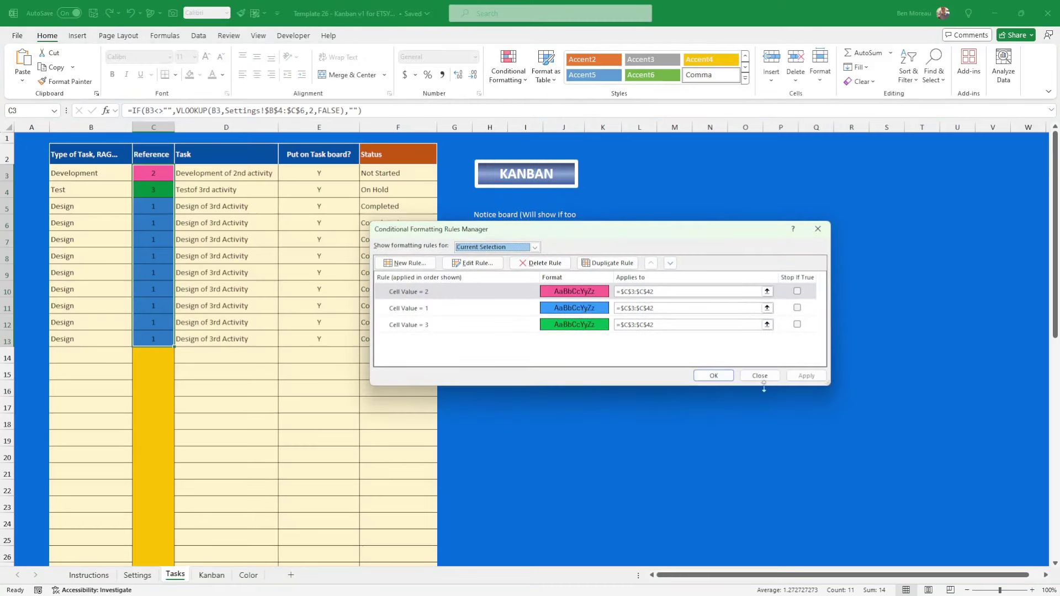
- Inspect the blue fill of the Reference value 1 rule and close it unchanged
left_click(570, 296)
left_click(579, 311)
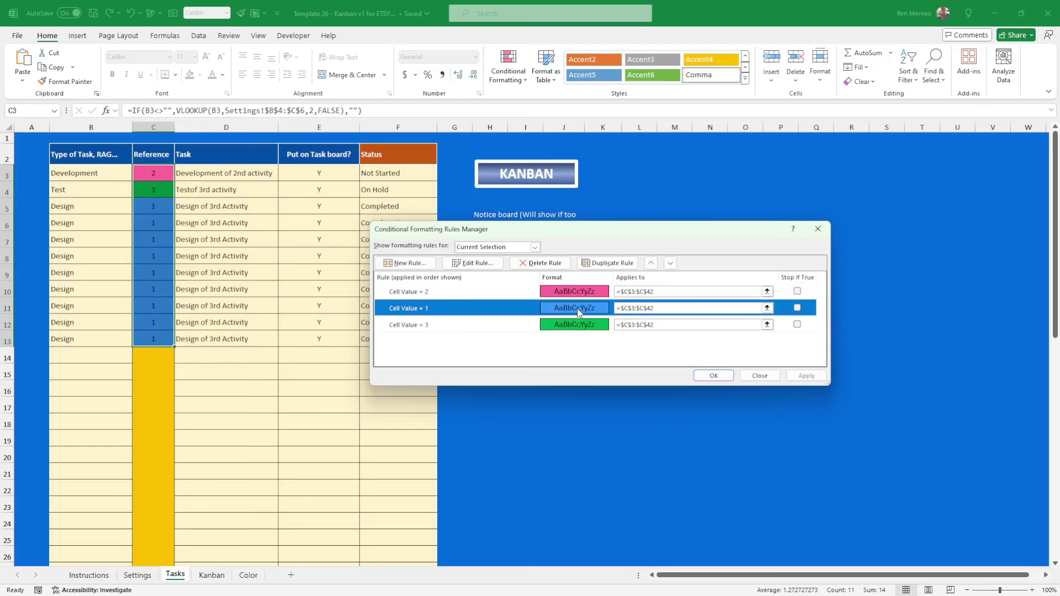
left_click(476, 263)
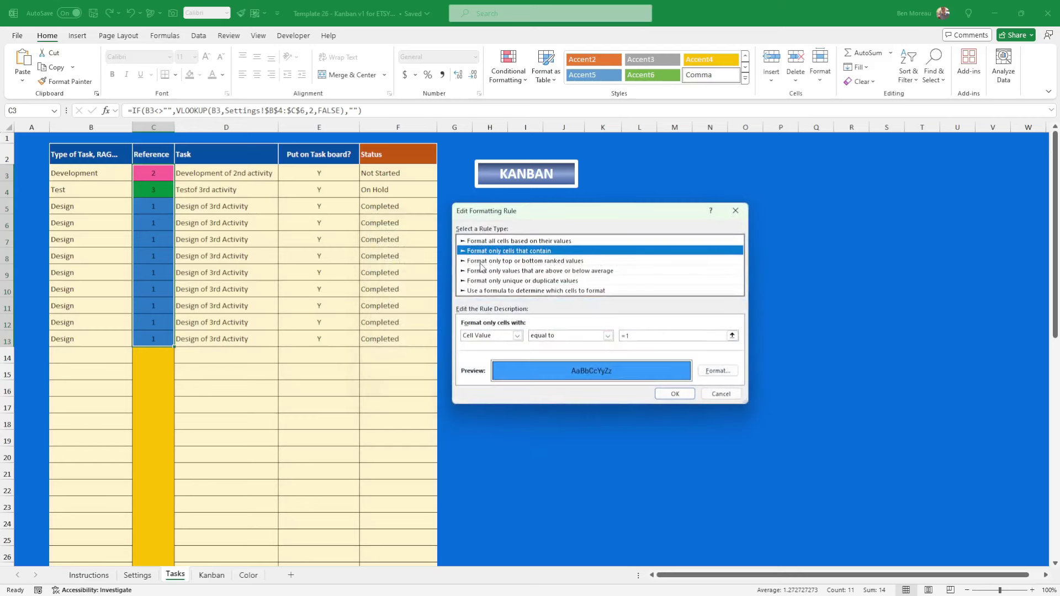
left_click(723, 373)
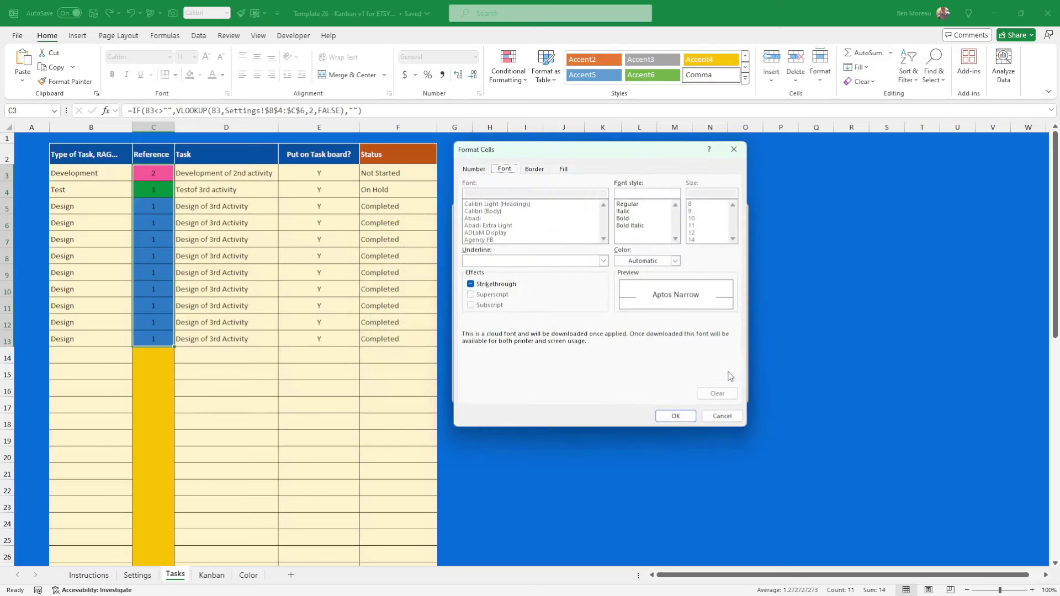
left_click(564, 170)
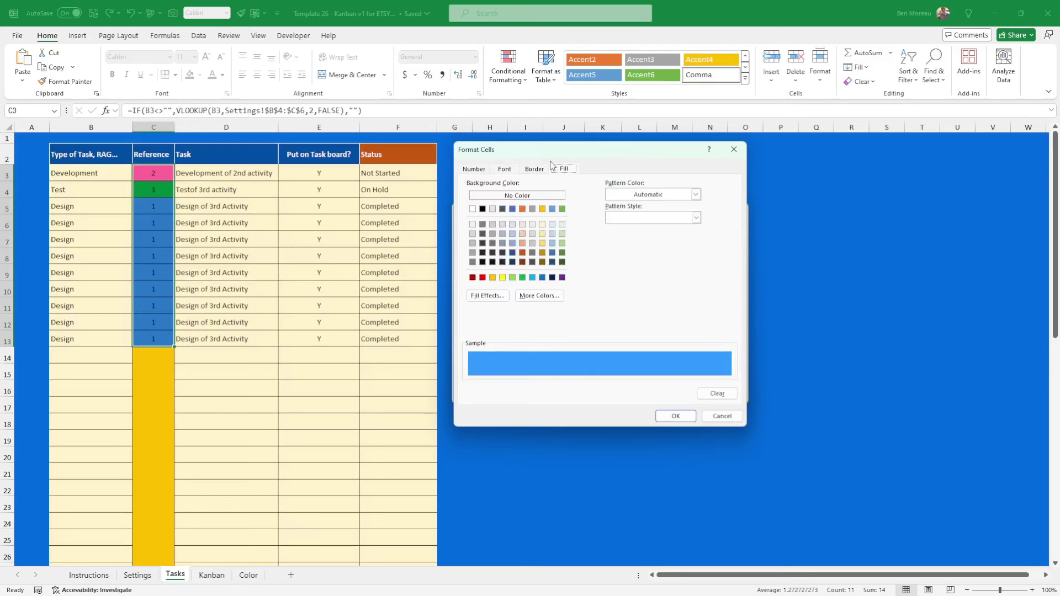
left_click(722, 416)
left_click(719, 394)
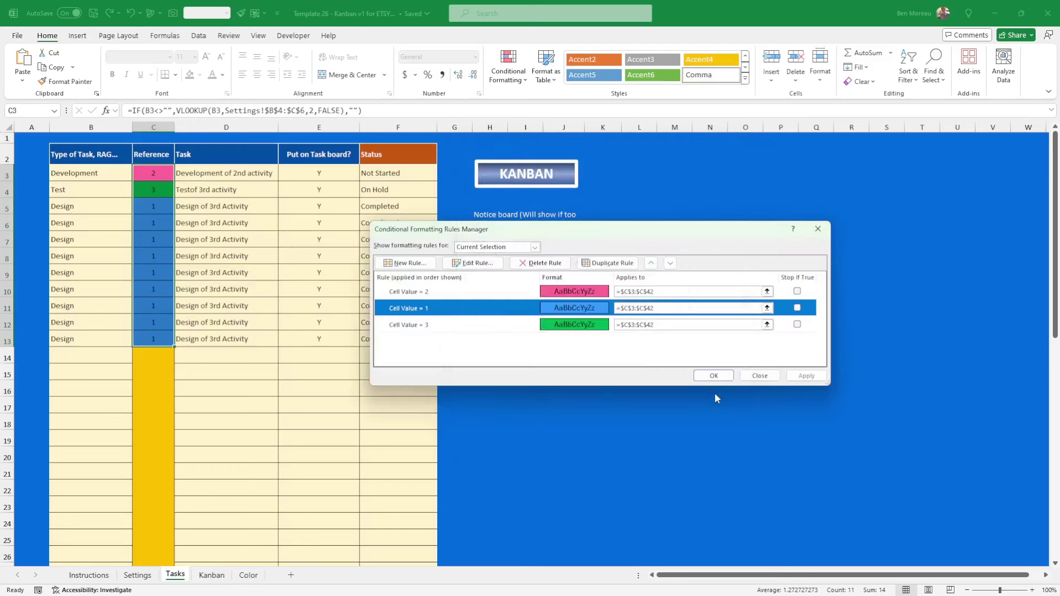
- Check the green fill of the value 3 rule, then apply and keep all rules
left_click(595, 330)
left_click(475, 264)
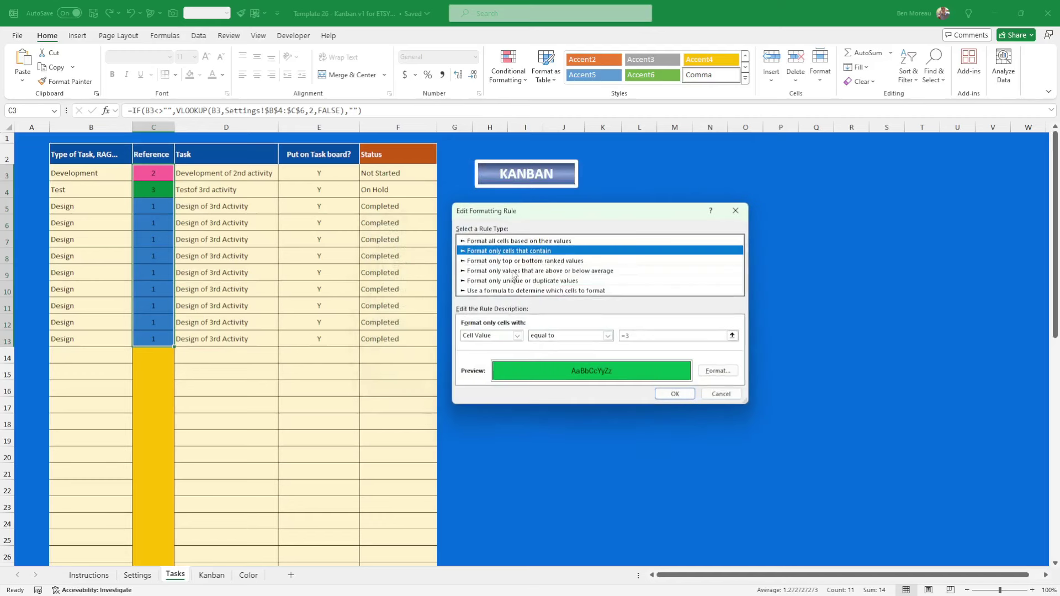
left_click(717, 372)
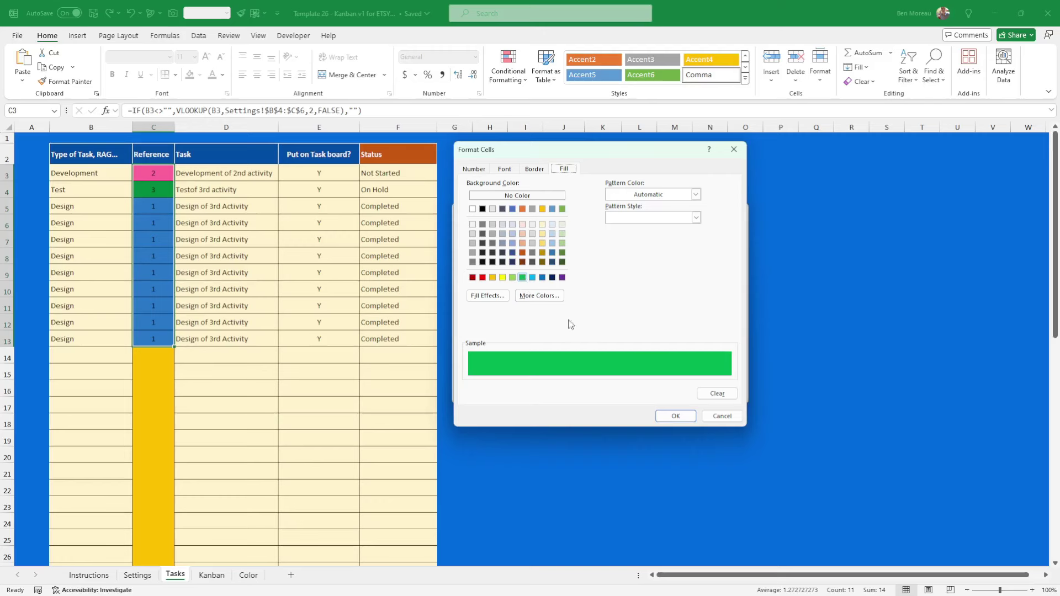
left_click(684, 416)
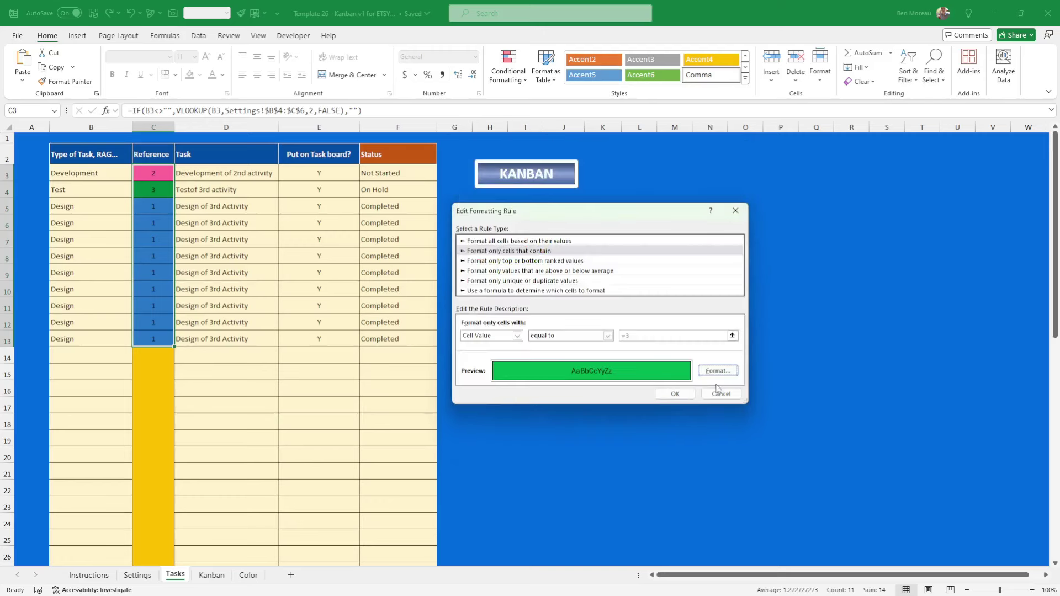
left_click(679, 389)
left_click(806, 376)
left_click(721, 375)
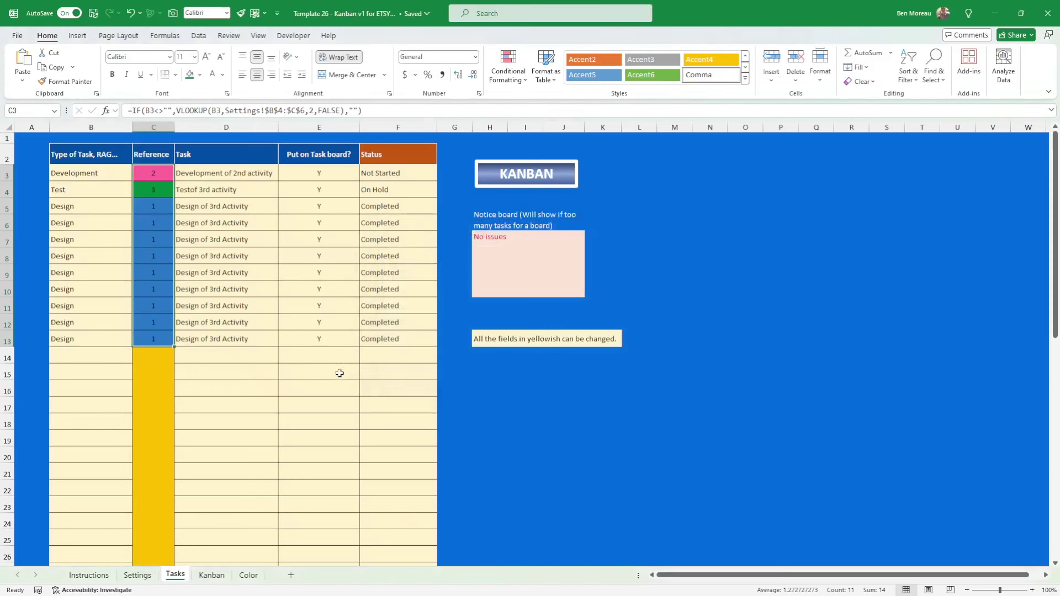